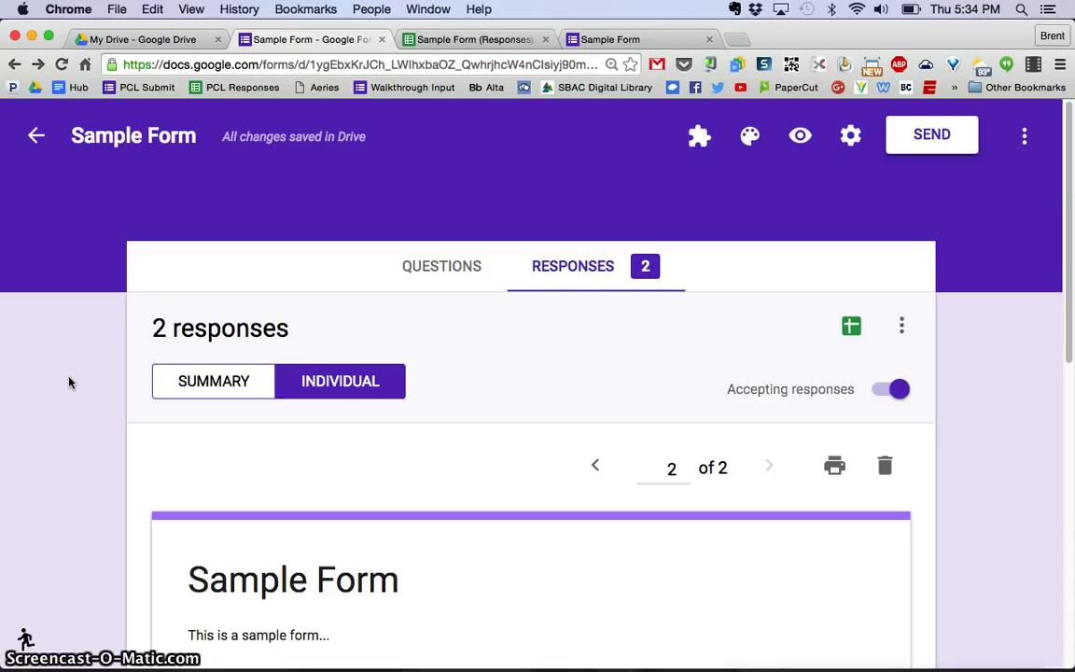
Change the form's theme color to dark blue and switch from its responses to the question editor.
click(751, 138)
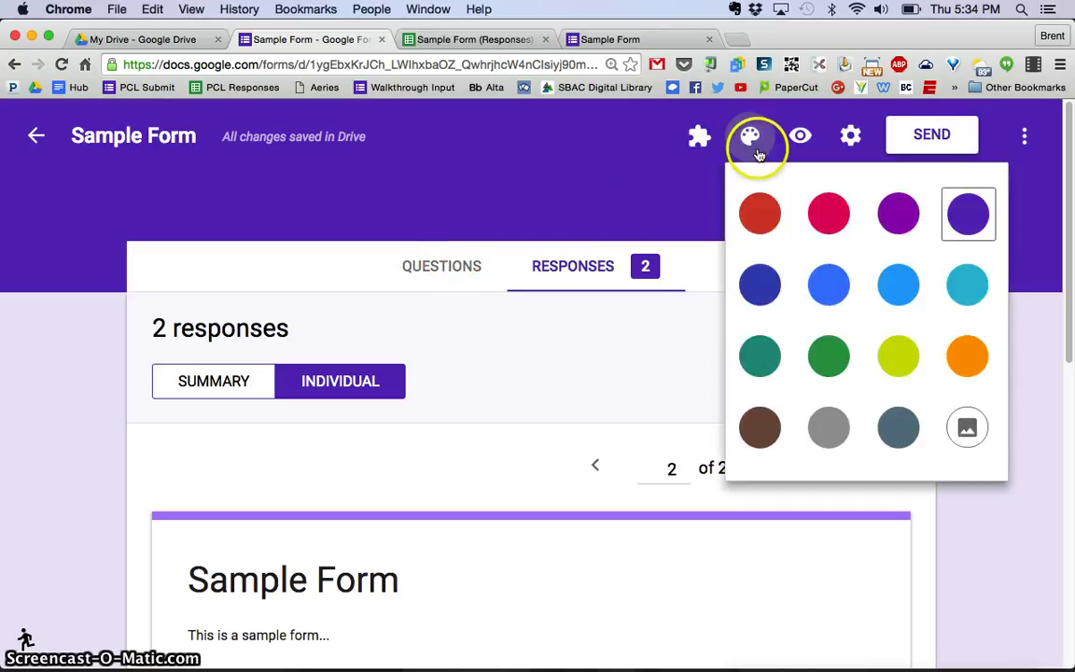
click(775, 285)
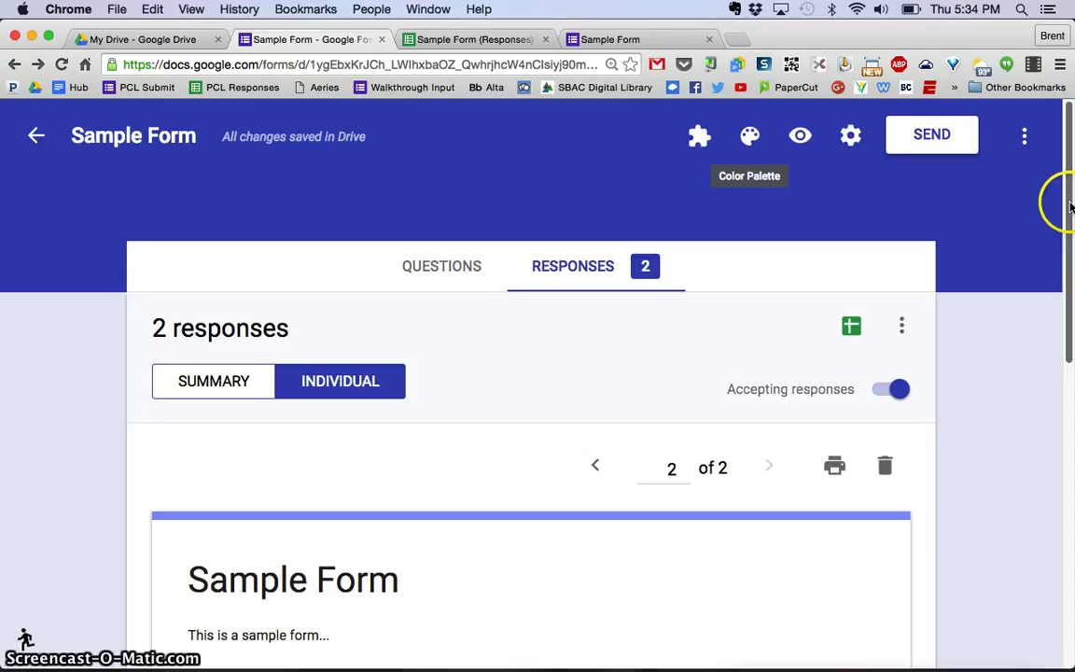
mouse_move(1070, 206)
mouse_down()
mouse_move(1070, 248)
mouse_move(1067, 207)
mouse_up()
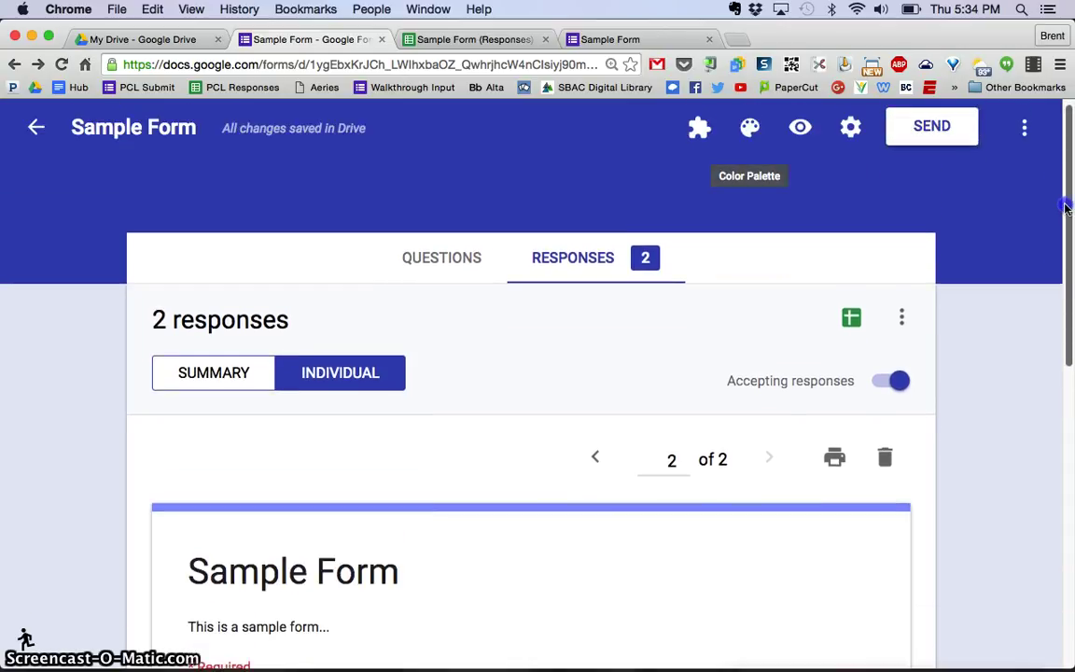
click(445, 261)
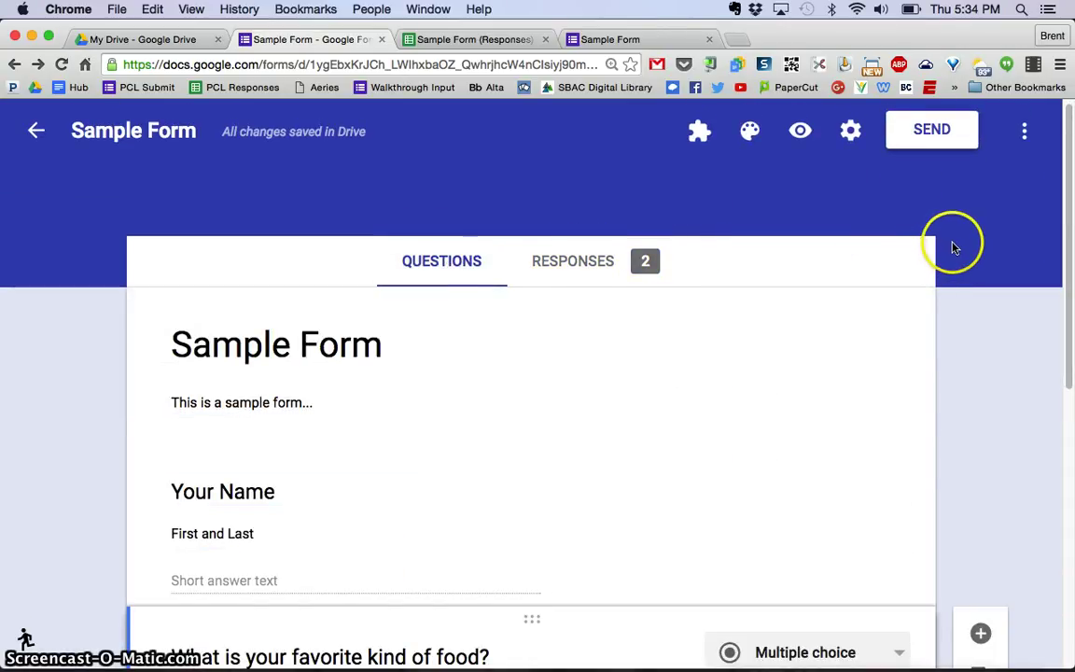
Move the question "What is your favorite kind of food?" above the Your Name question.
scroll(954, 246, down, 5)
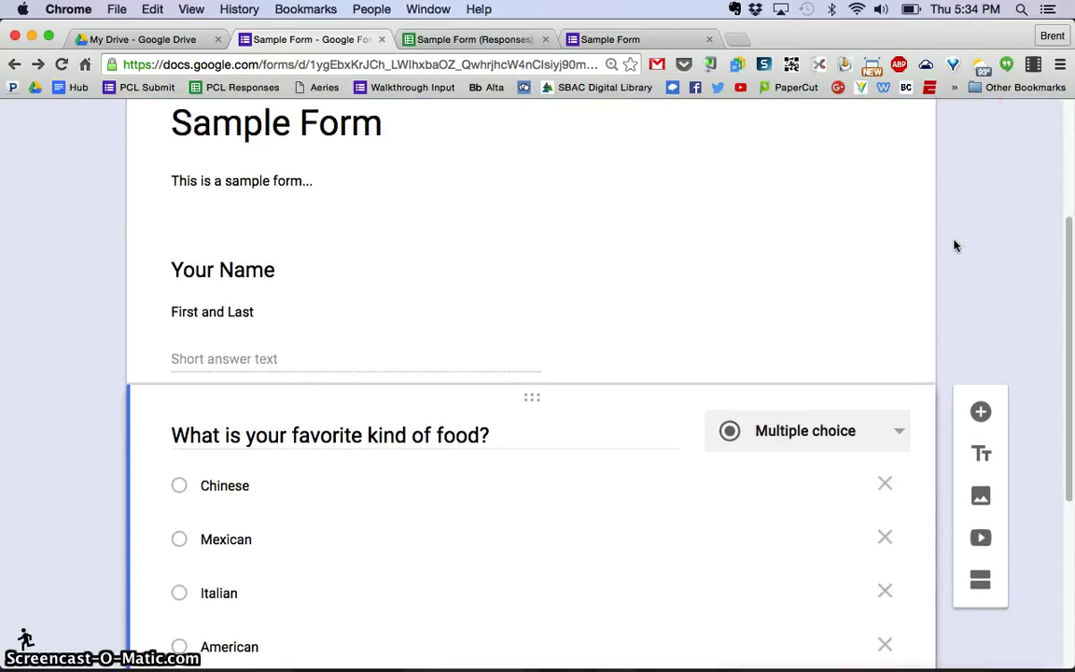
scroll(954, 247, down, 1)
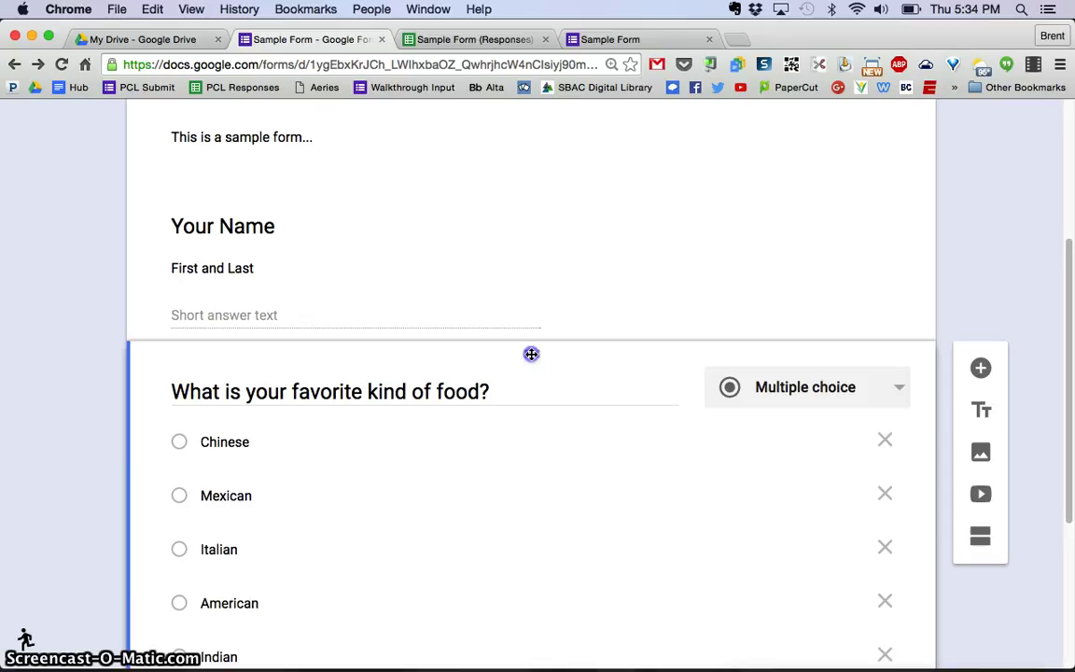
drag(531, 354, 530, 305)
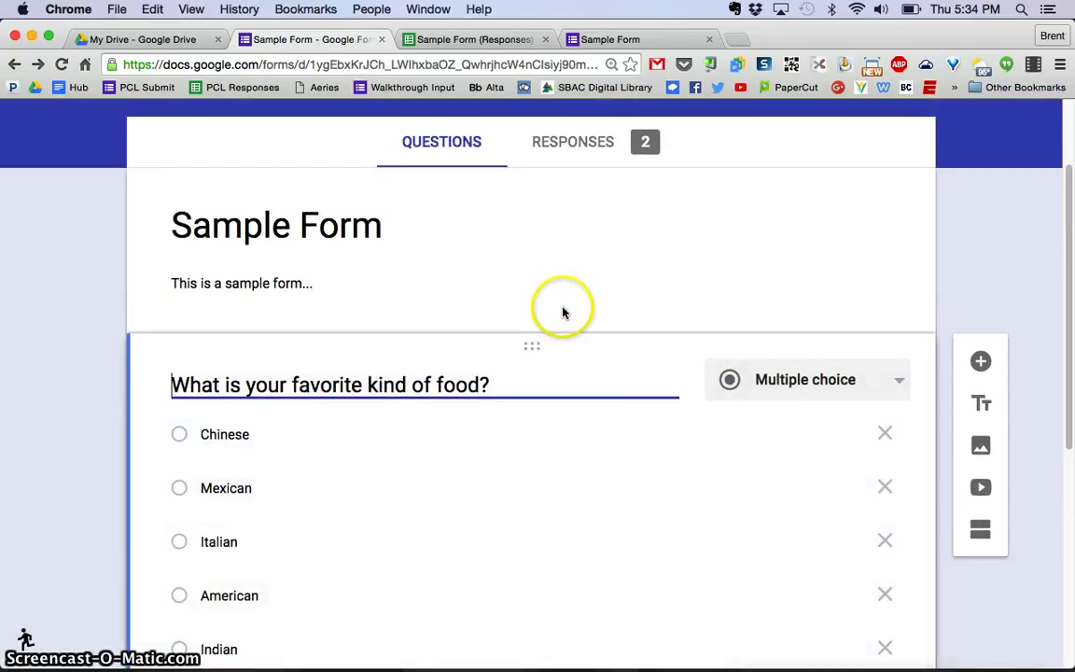
Move the Your Name question back above the favorite food question.
scroll(563, 312, down, 8)
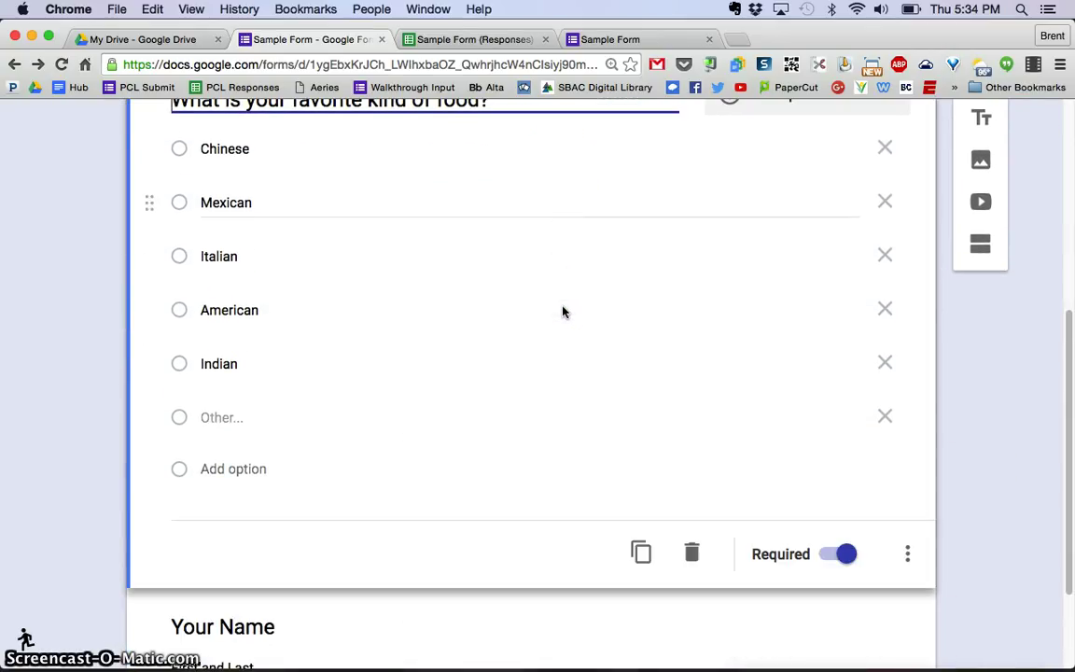
scroll(563, 313, down, 1)
drag(564, 312, 1026, 424)
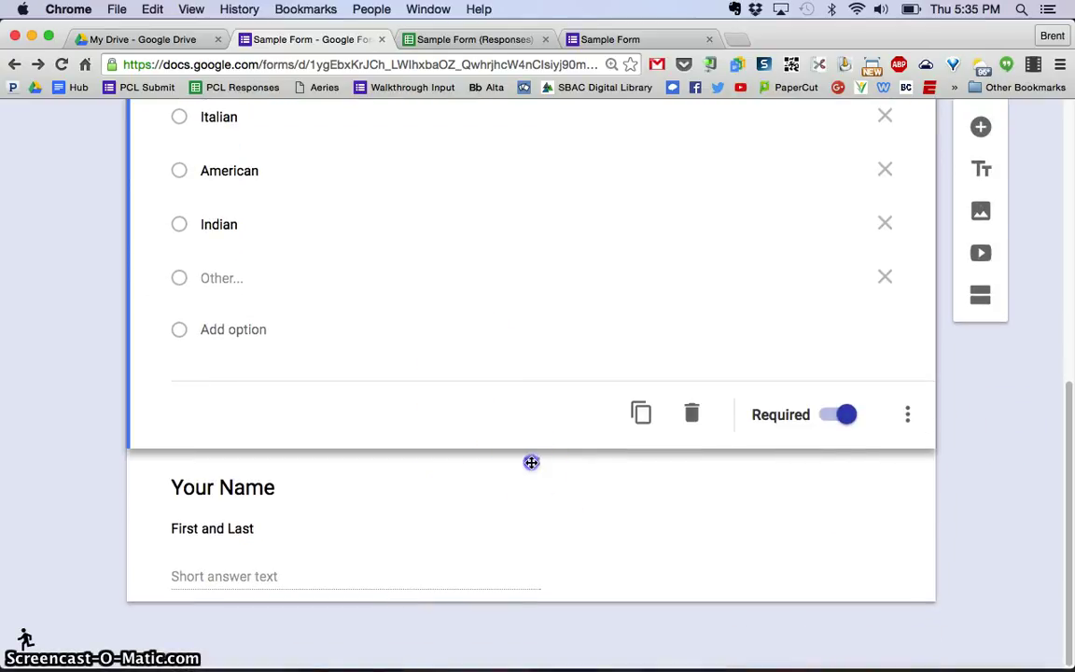
drag(530, 463, 545, 209)
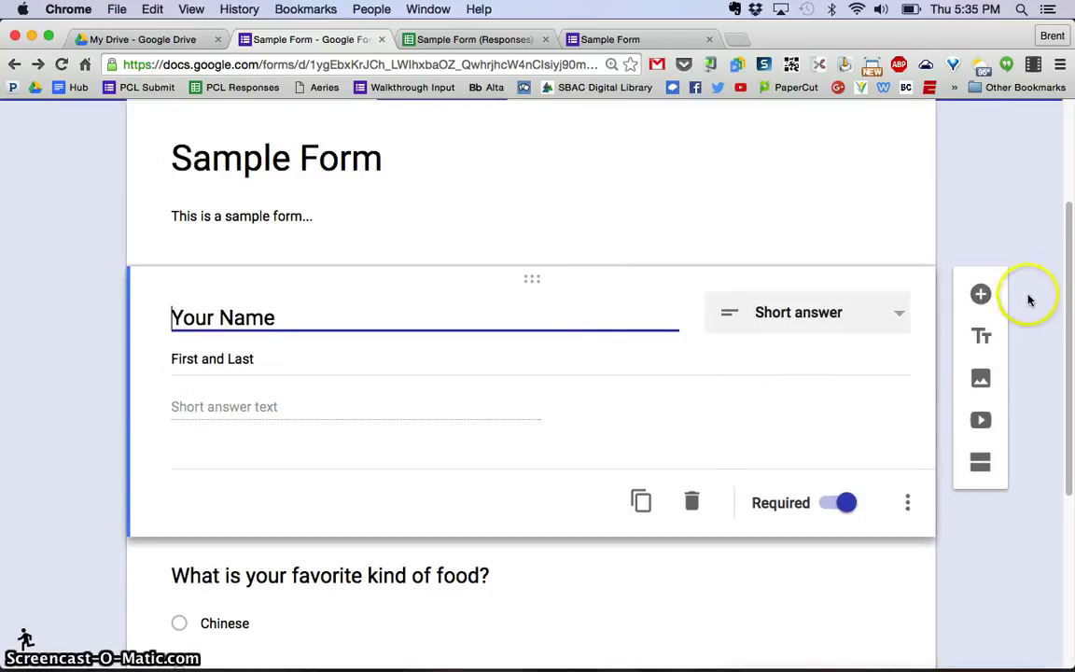
click(1040, 266)
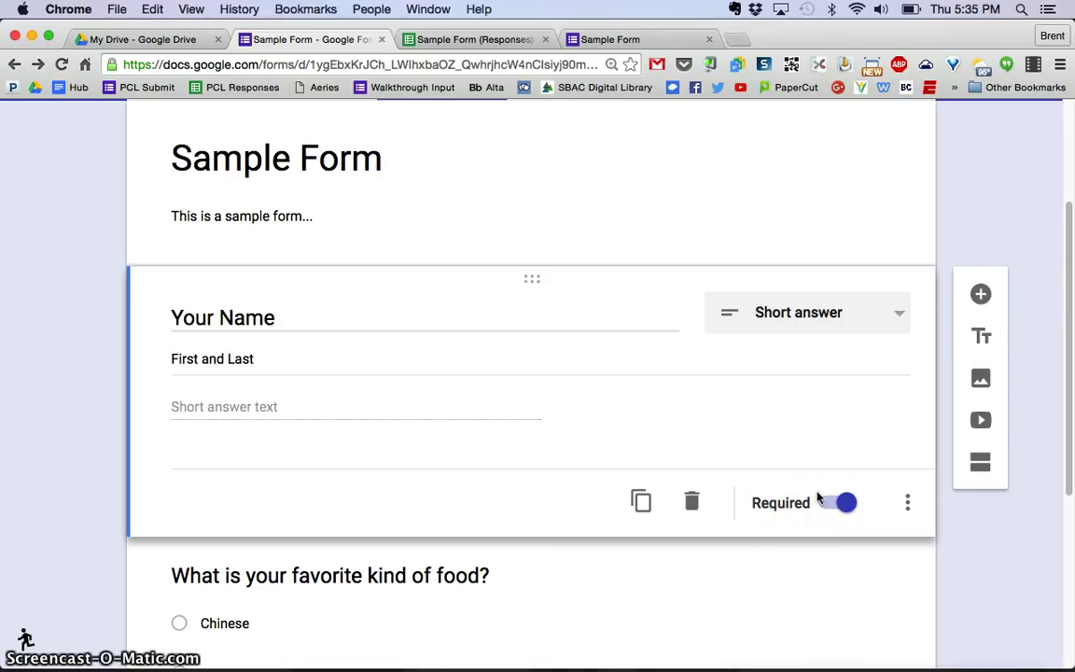
click(1009, 437)
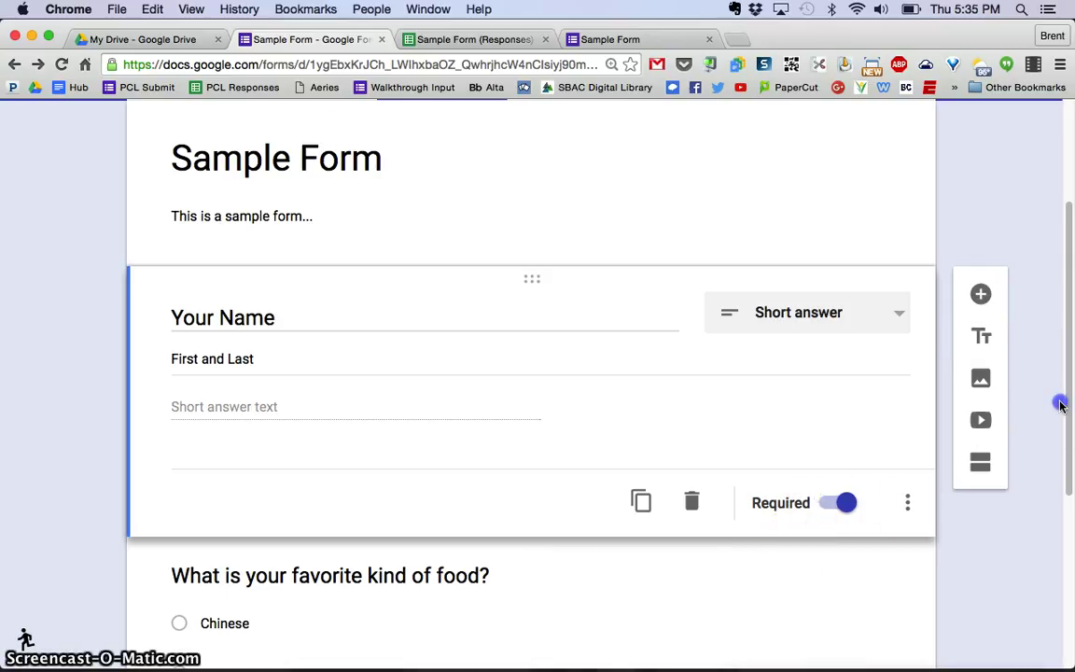
Insert the image 1_Twitter_logo_blue.png from the Desktop between the Your Name and favorite food questions.
scroll(1048, 417, down, 1)
scroll(1049, 417, down, 5)
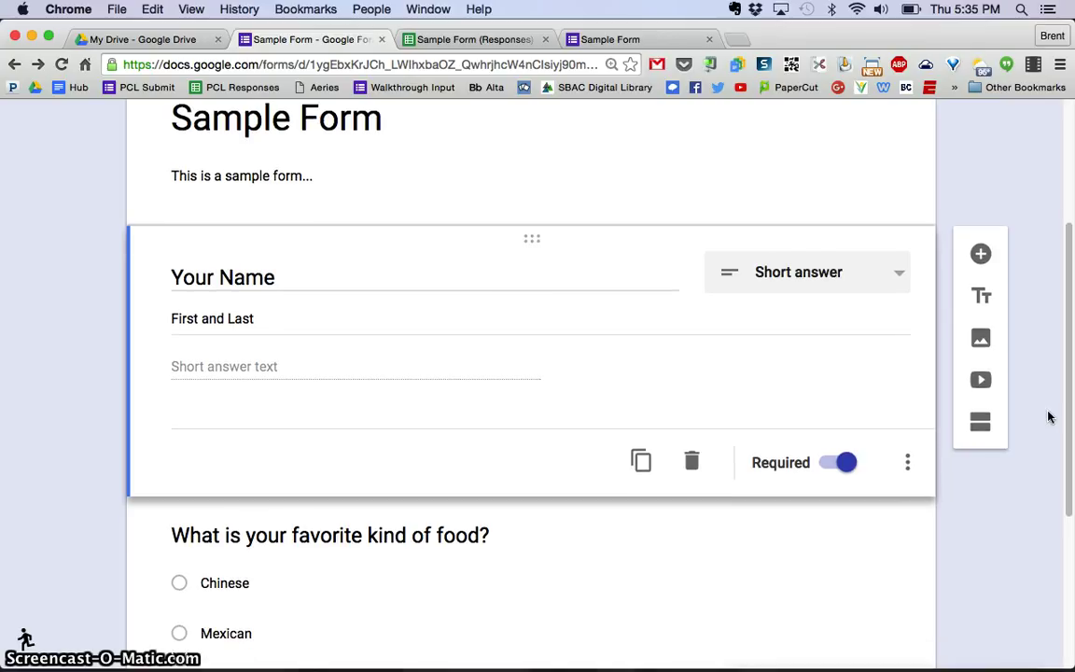
scroll(1048, 414, down, 3)
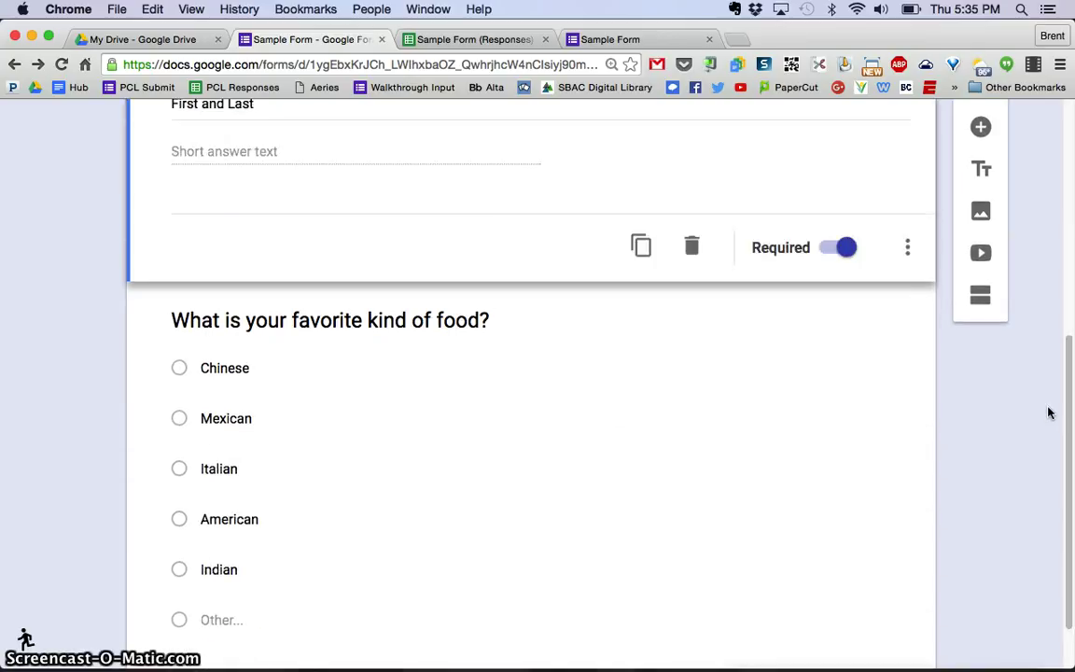
click(979, 124)
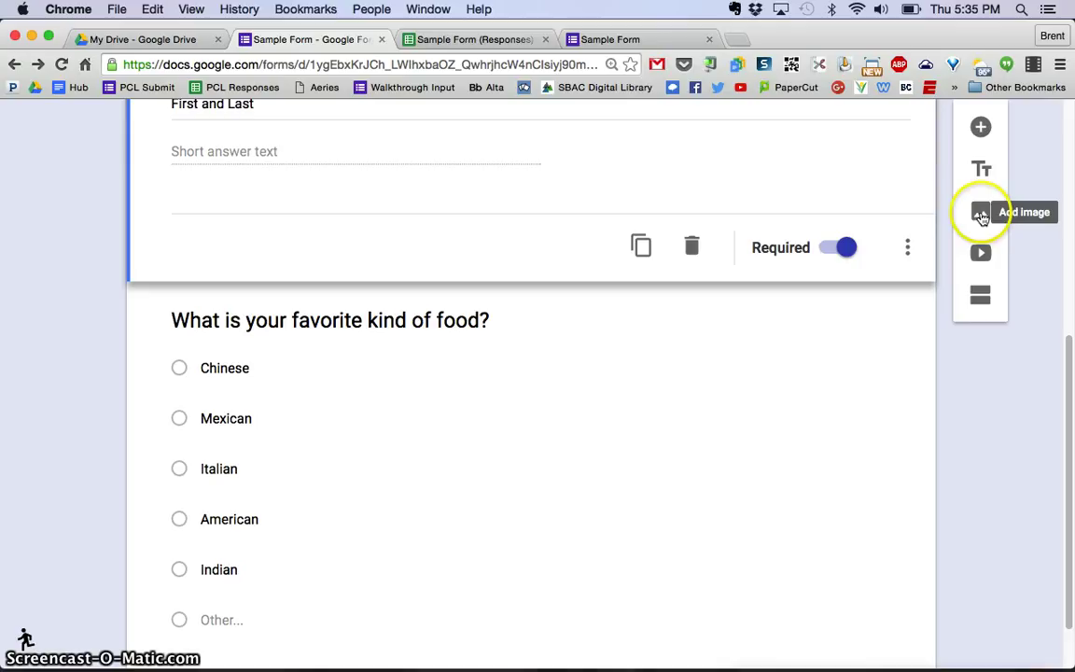
click(982, 215)
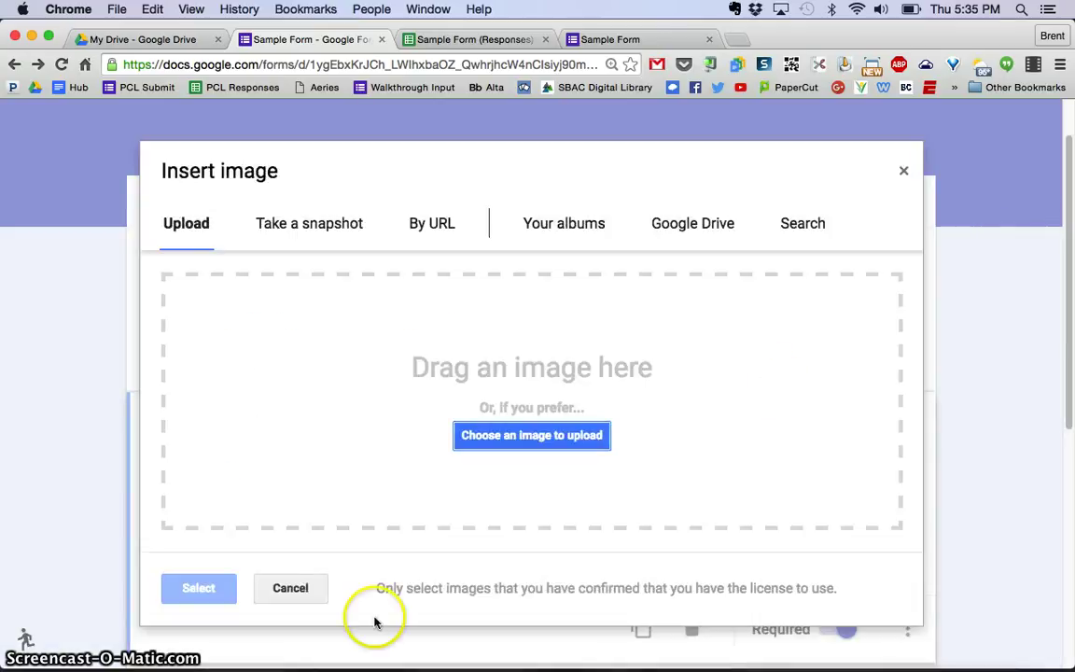
click(523, 436)
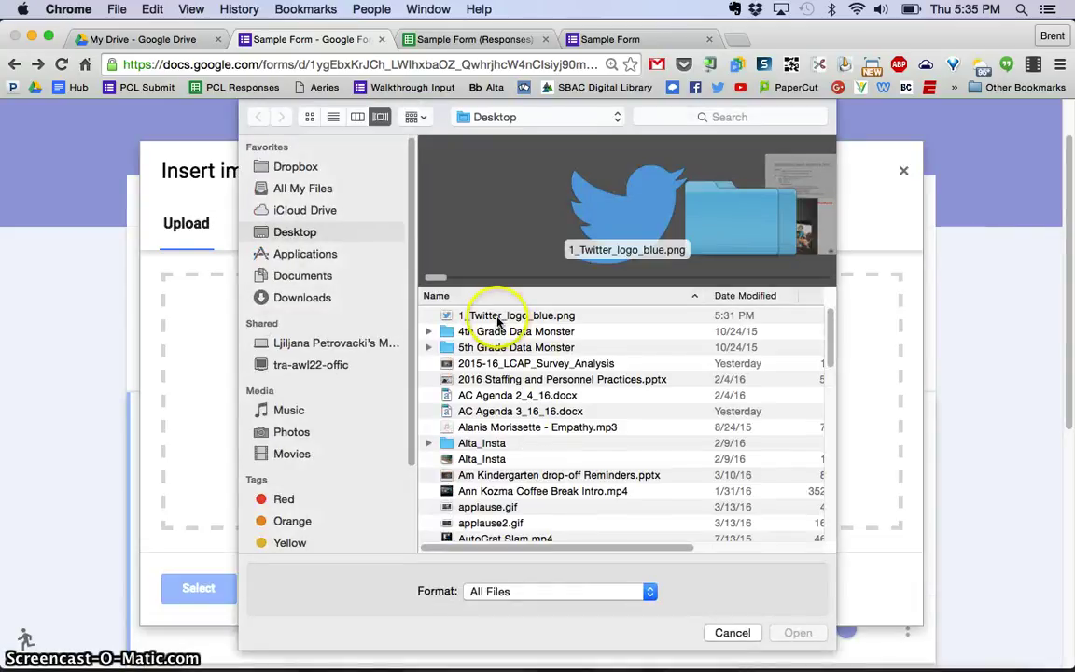
click(495, 319)
double_click(496, 319)
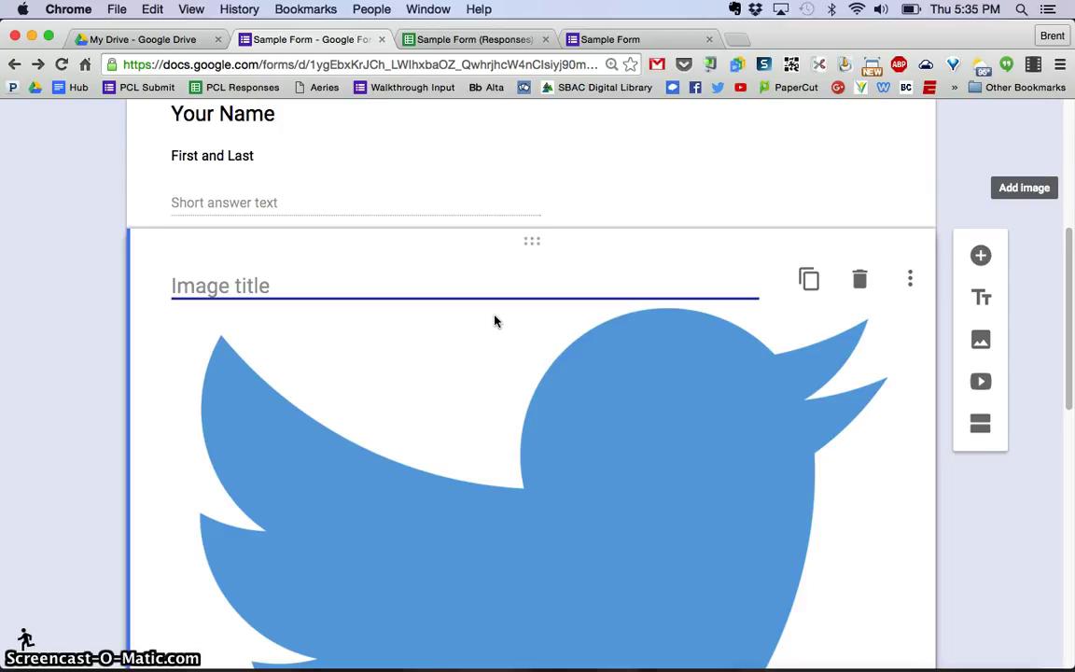
Title the inserted Twitter logo image "Twitter Handle".
scroll(555, 413, down, 5)
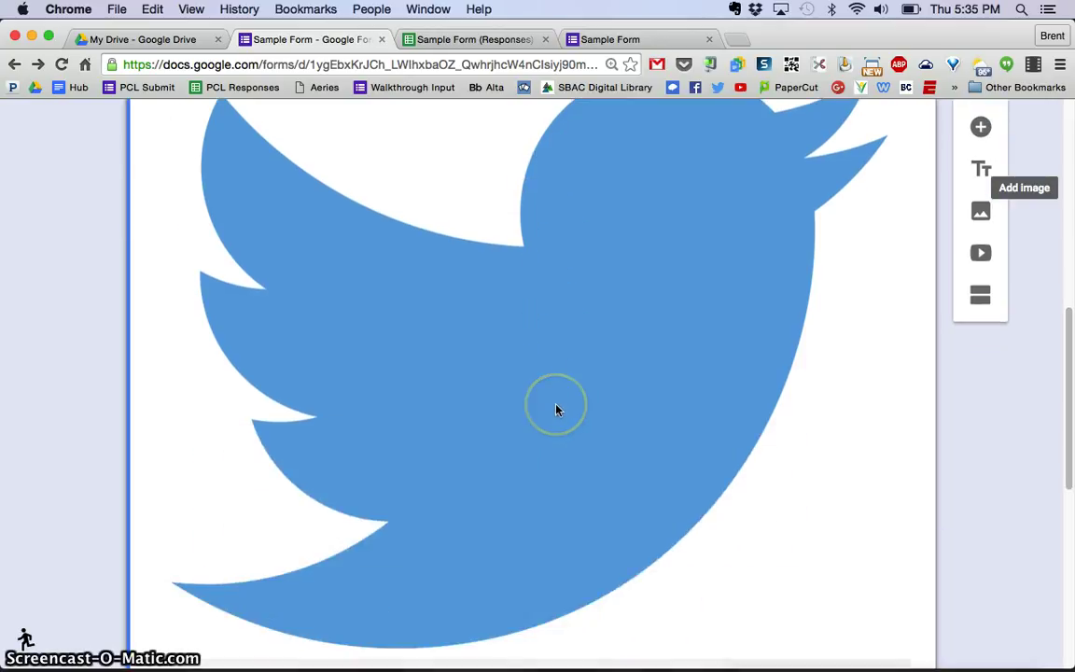
scroll(554, 412, up, 4)
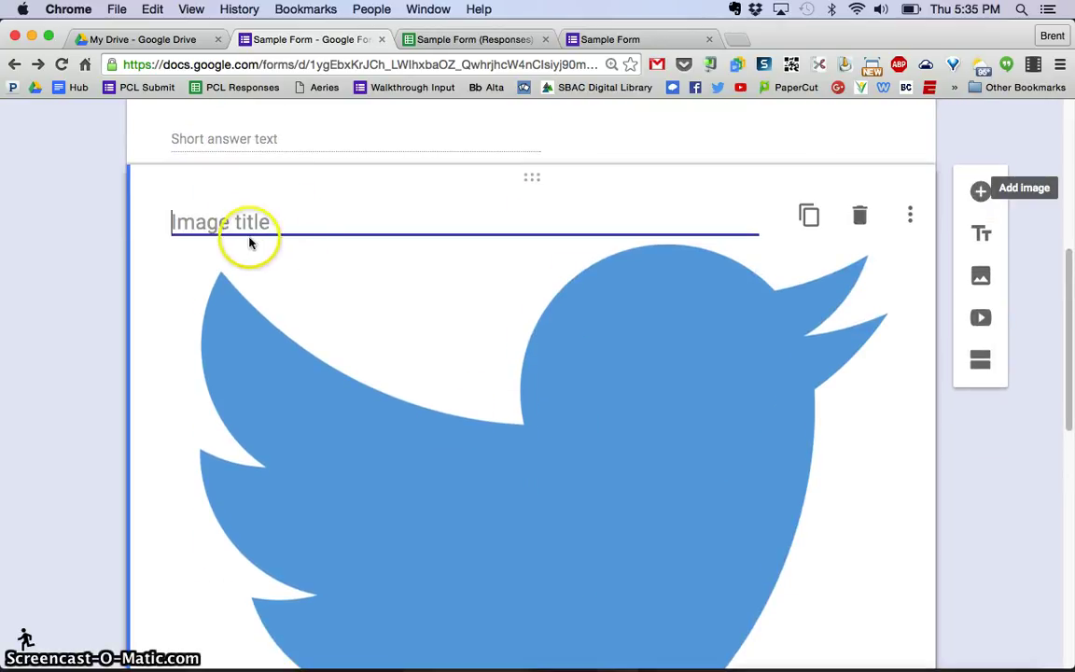
click(235, 225)
text(Twitter Handle)
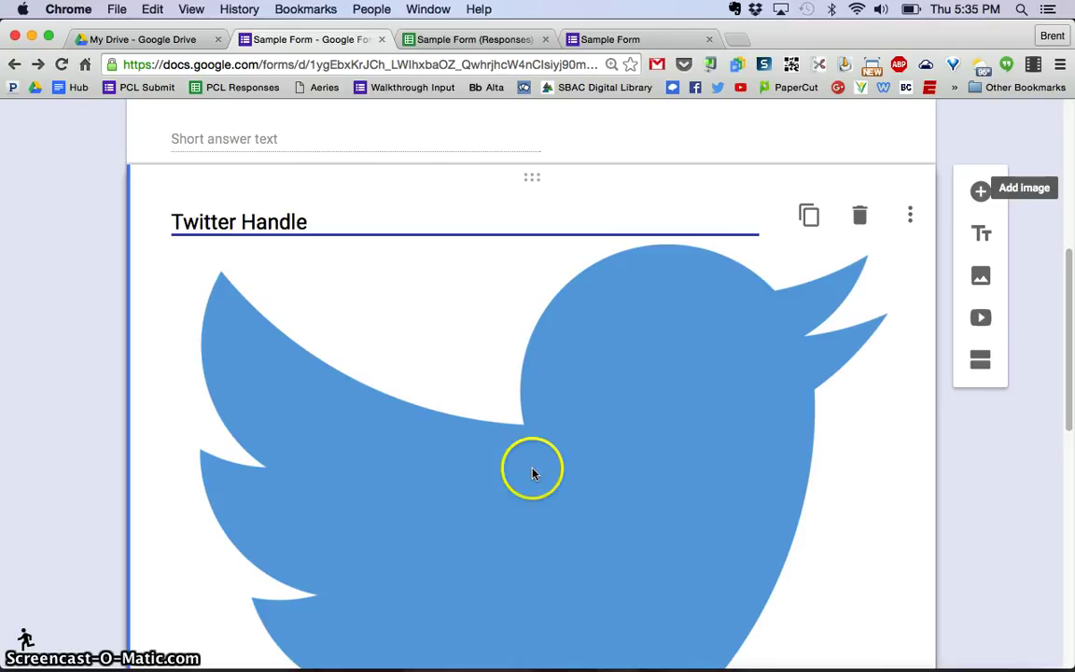
Shrink the Twitter logo image proportionally to about 30 percent of its inserted width.
click(583, 418)
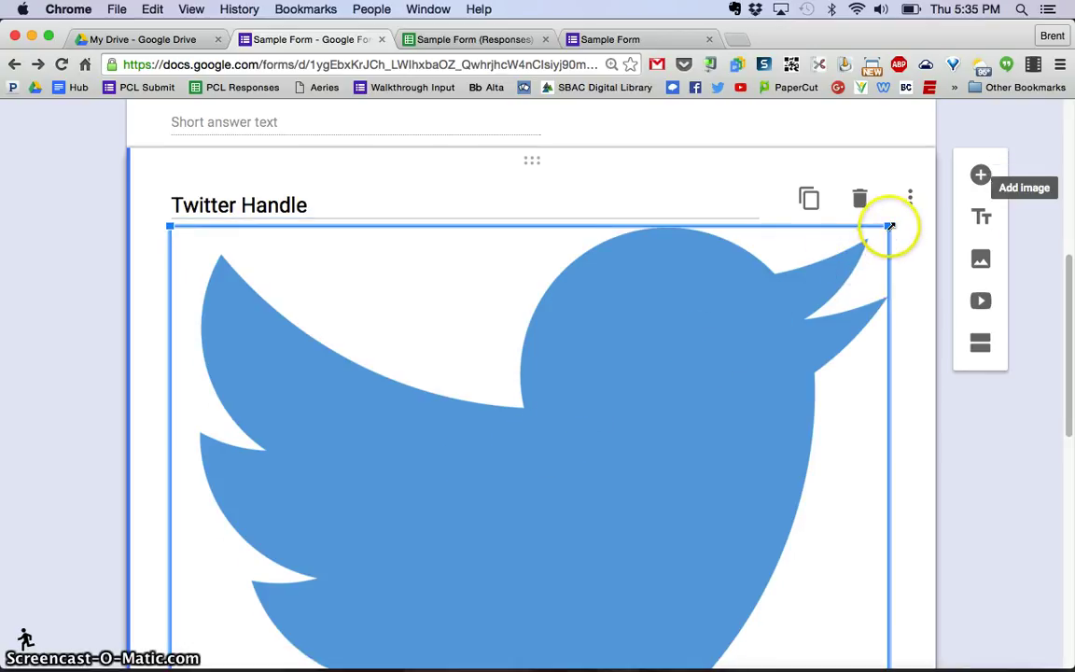
drag(888, 228, 466, 563)
scroll(522, 453, down, 2)
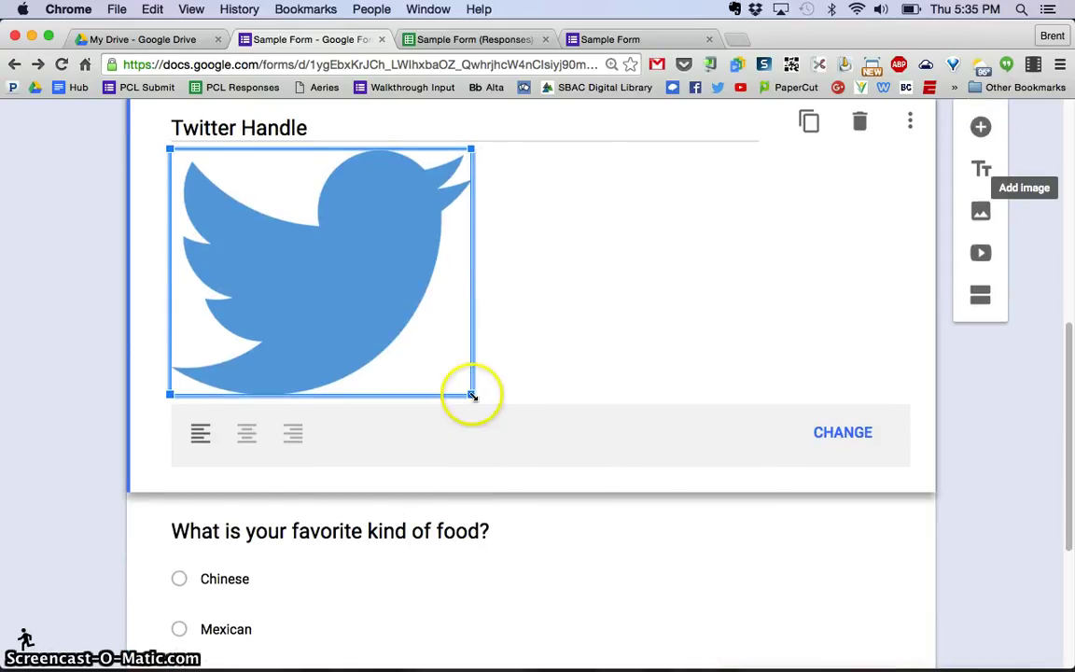
drag(470, 392, 364, 314)
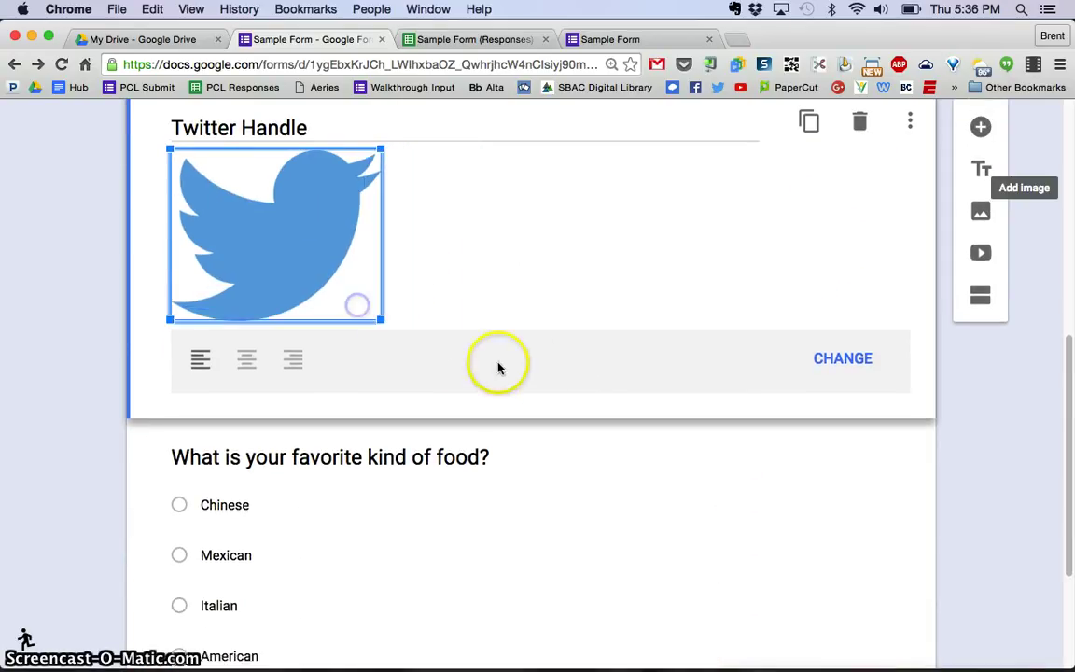
Try center and right alignment on the Twitter logo image and set it back to left alignment.
click(248, 361)
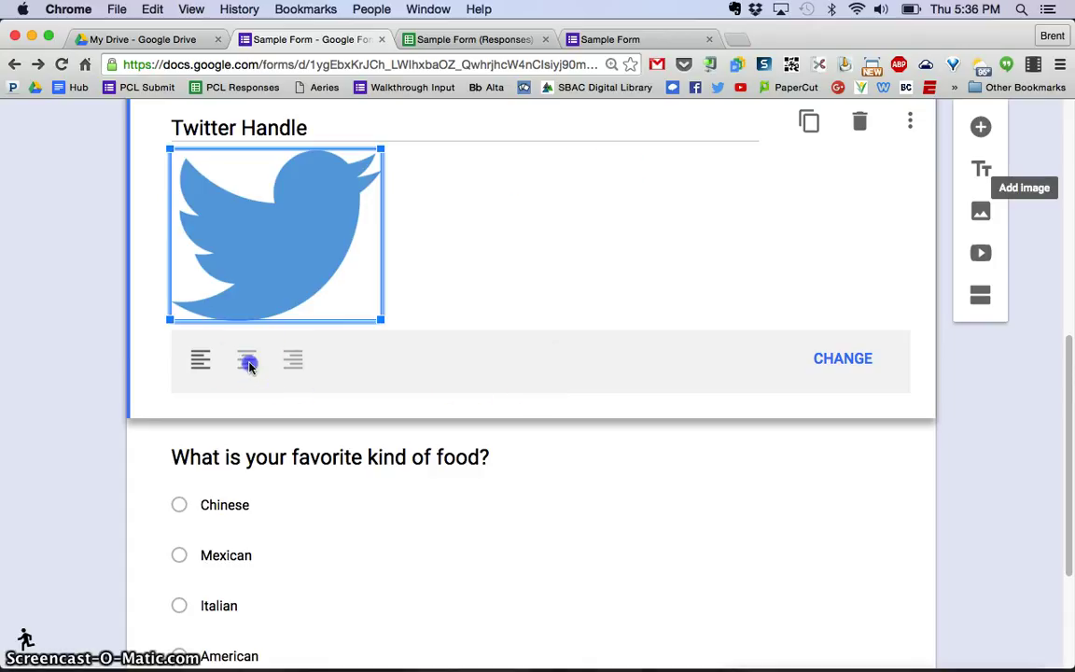
click(290, 361)
click(202, 364)
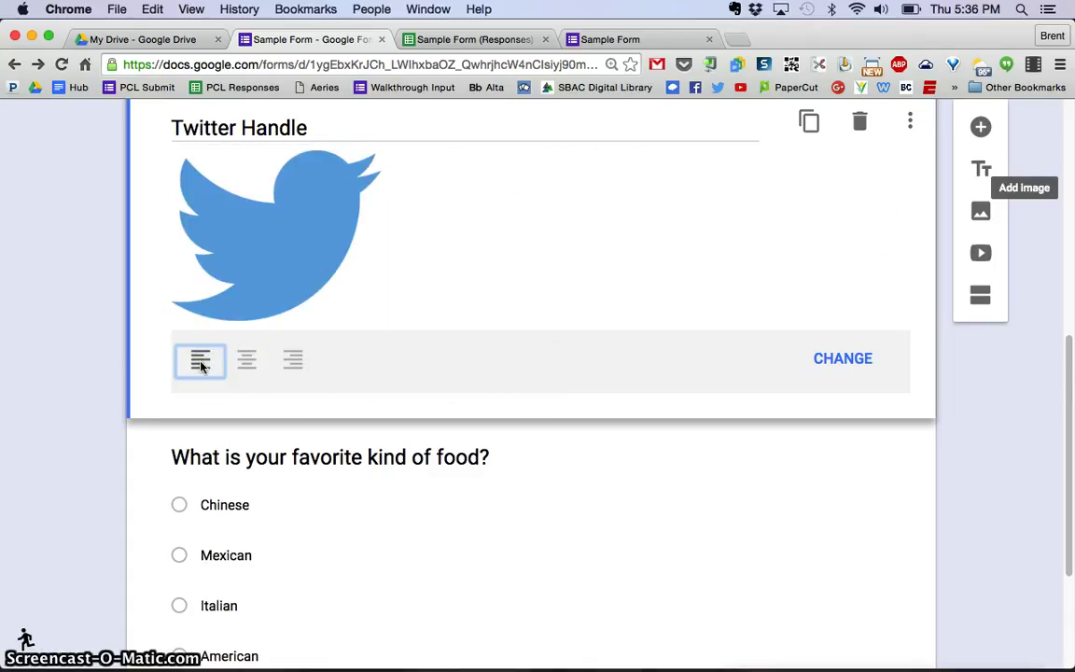
click(1027, 426)
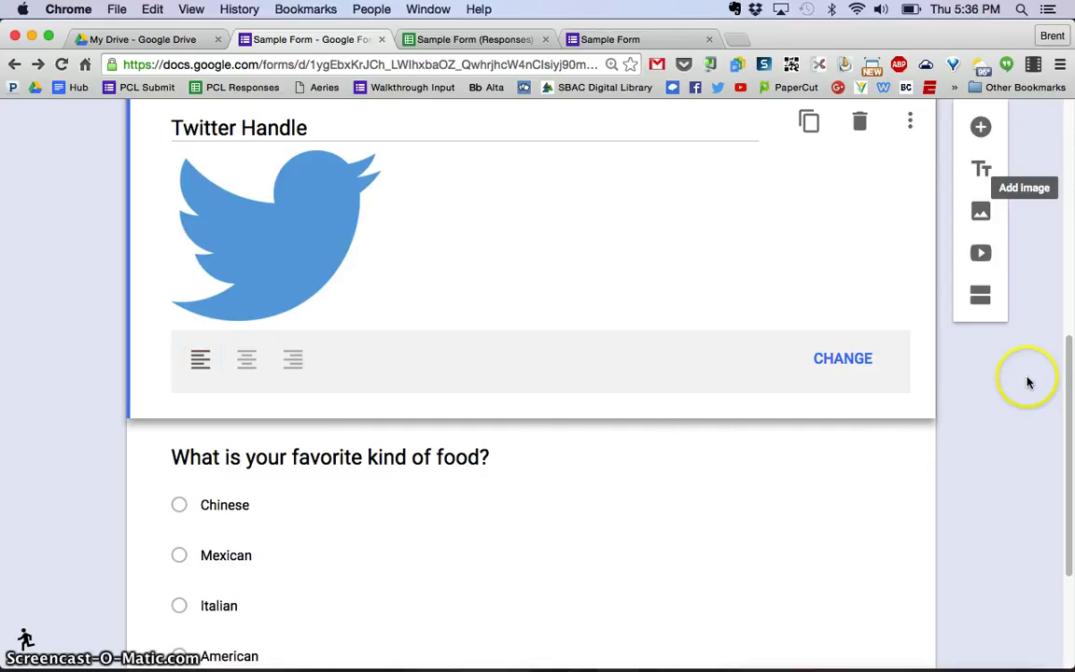
Add a question below the Twitter image titled "What is your Twitter handle?" with the description "Please begin with @".
click(980, 129)
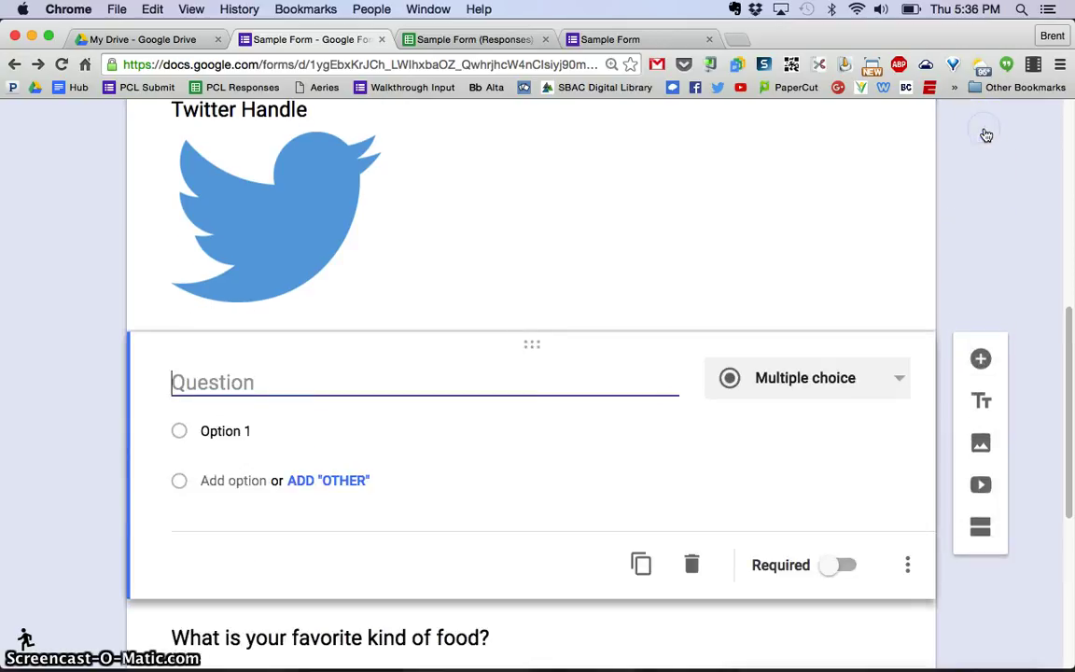
click(971, 147)
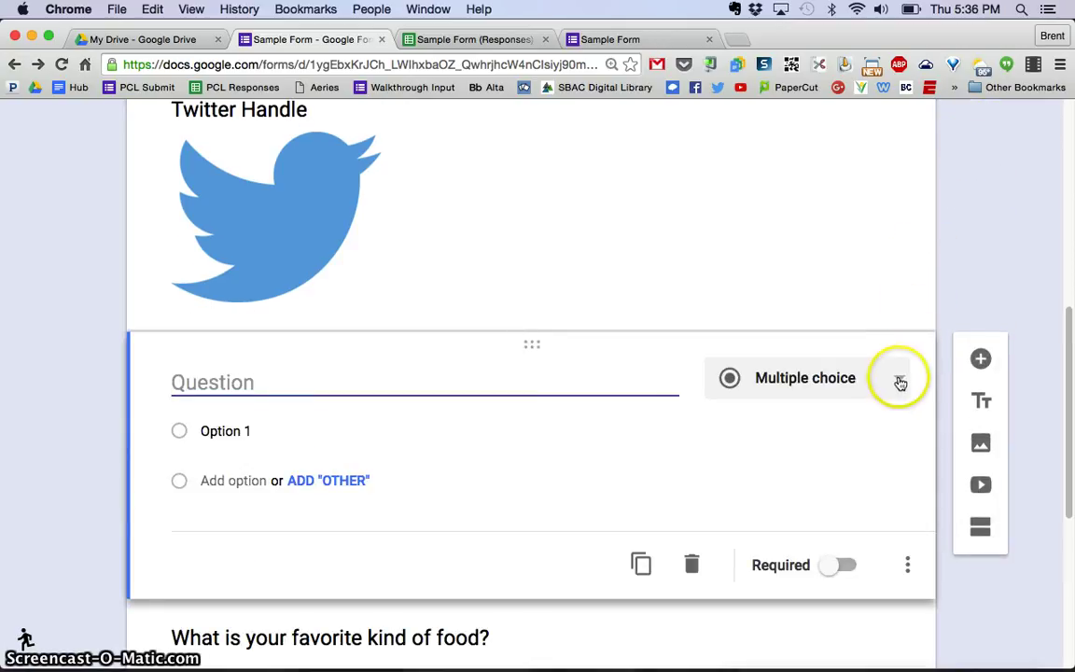
text(Wh)
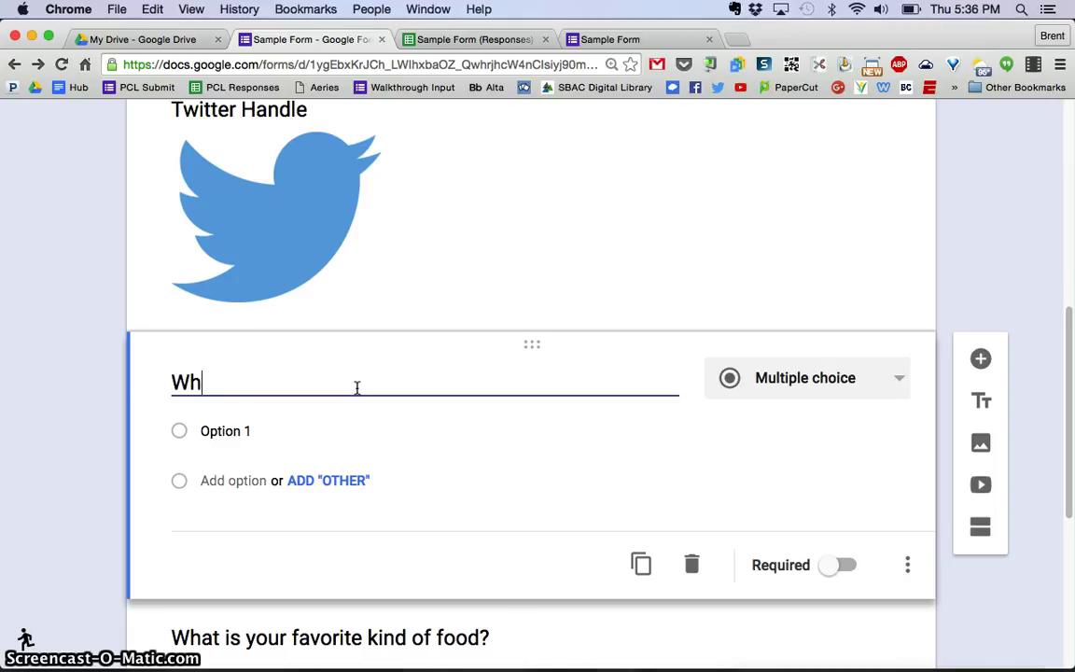
text(at is your Twitter handle?)
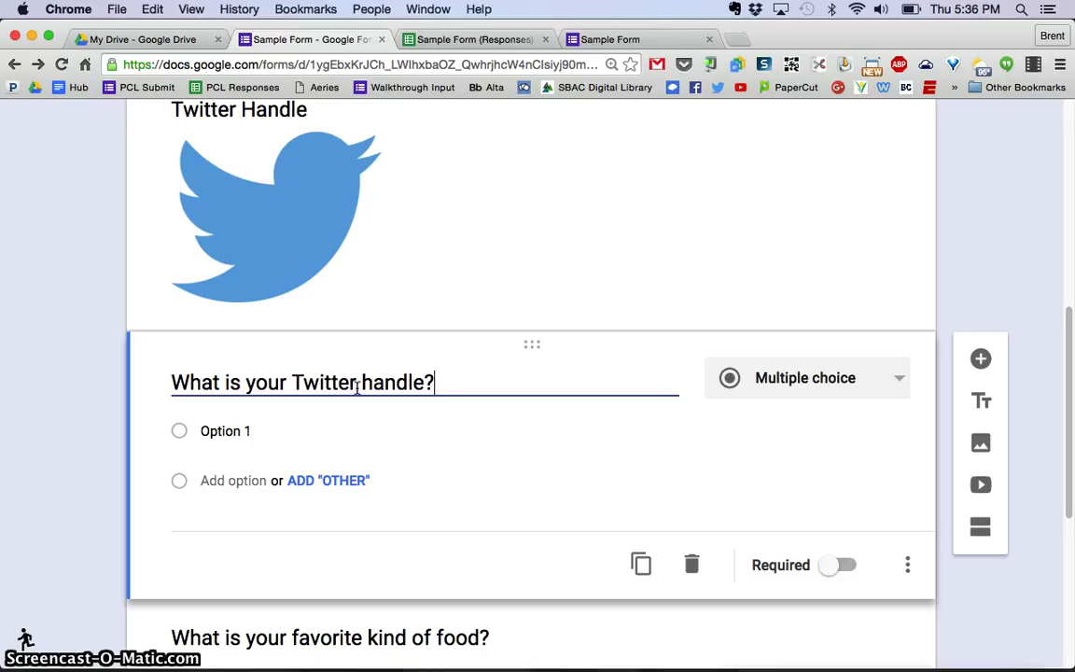
click(908, 568)
click(848, 518)
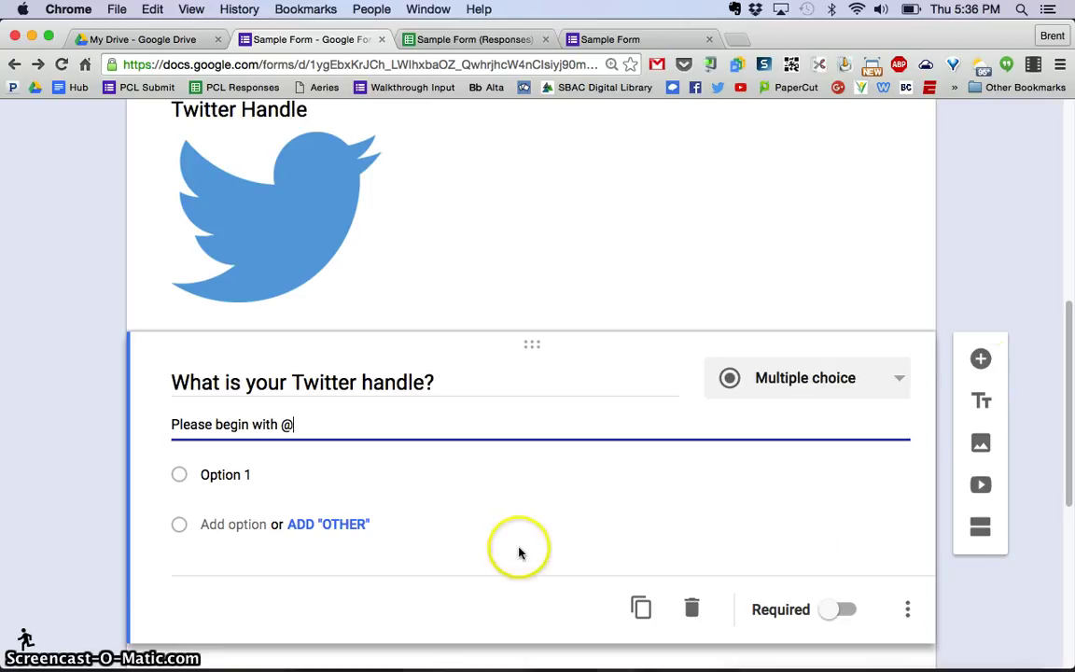
Set the Twitter handle question's answer type to Short answer and switch it to Paragraph.
click(895, 380)
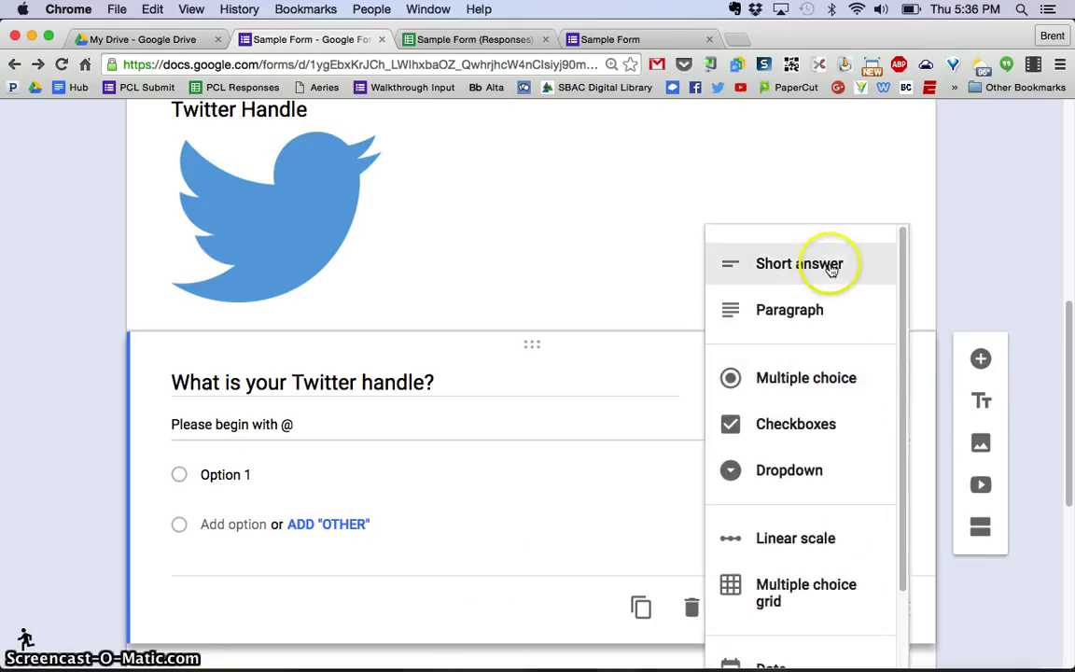
click(832, 265)
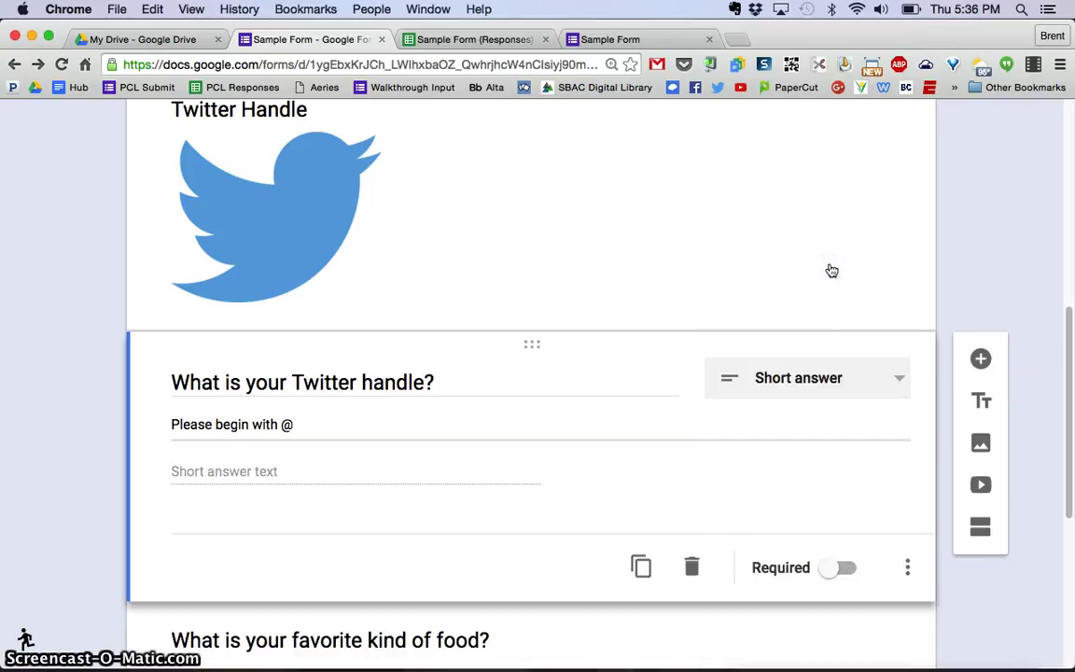
click(858, 379)
click(752, 427)
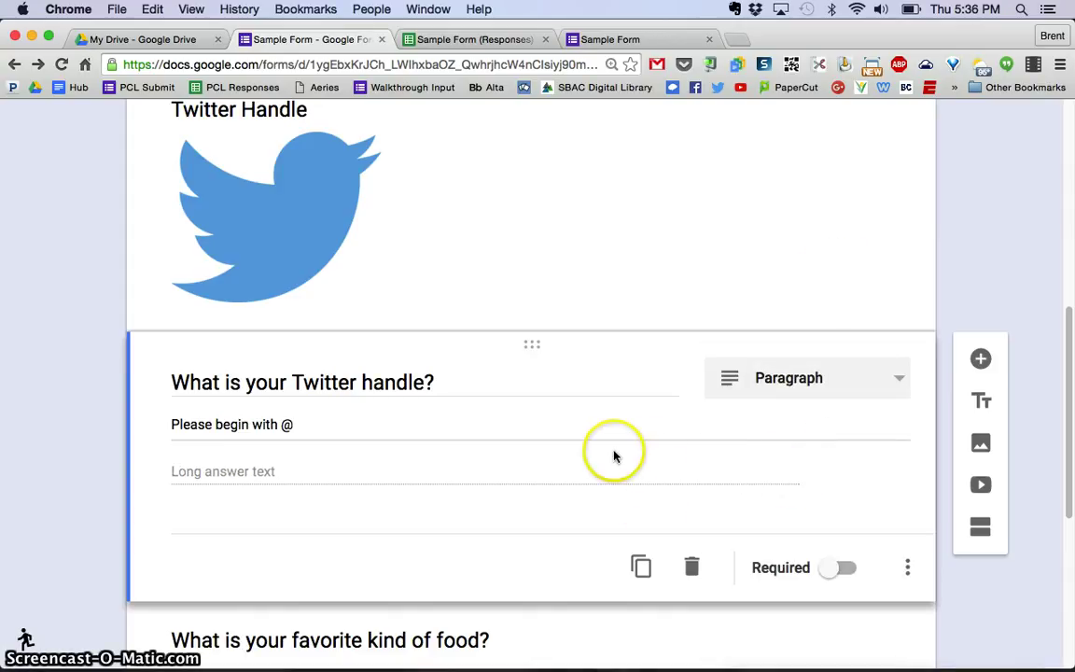
Set the Twitter handle question's answer type back to Short answer.
click(822, 383)
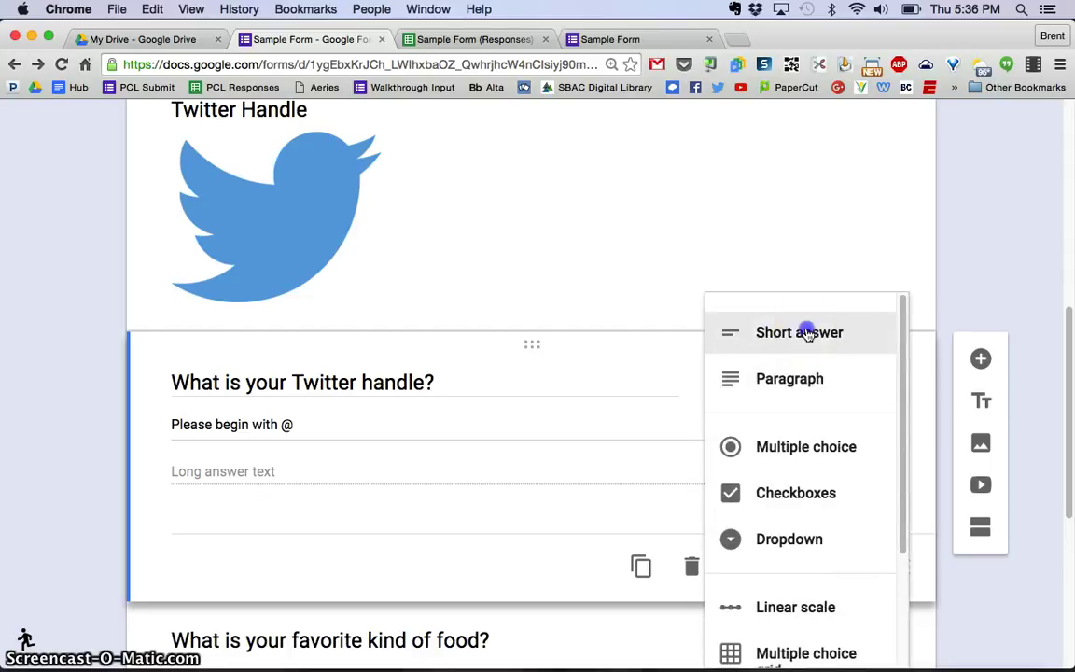
click(806, 332)
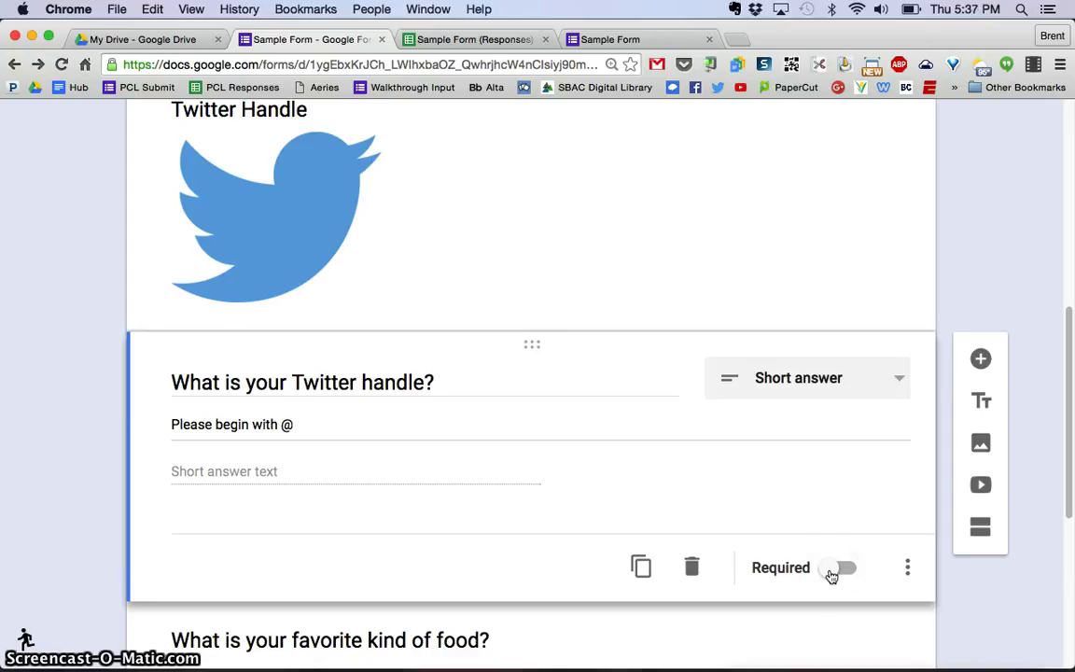
Move the favorite kind of food question directly below the Your Name question, above the Twitter Handle image.
scroll(1058, 437, up, 1)
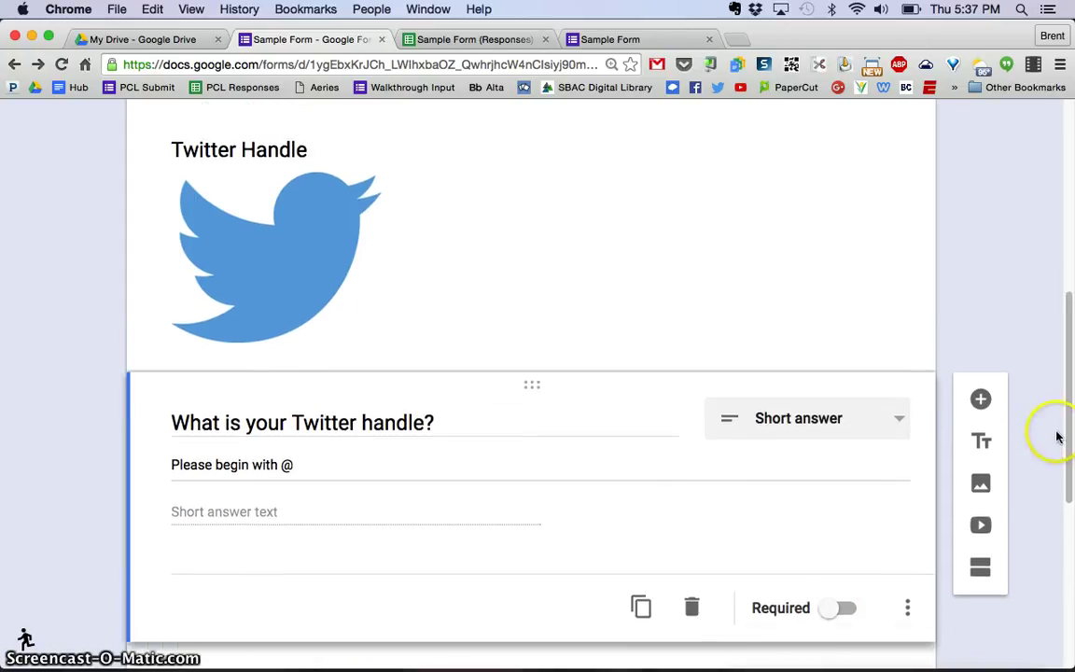
scroll(1057, 437, up, 5)
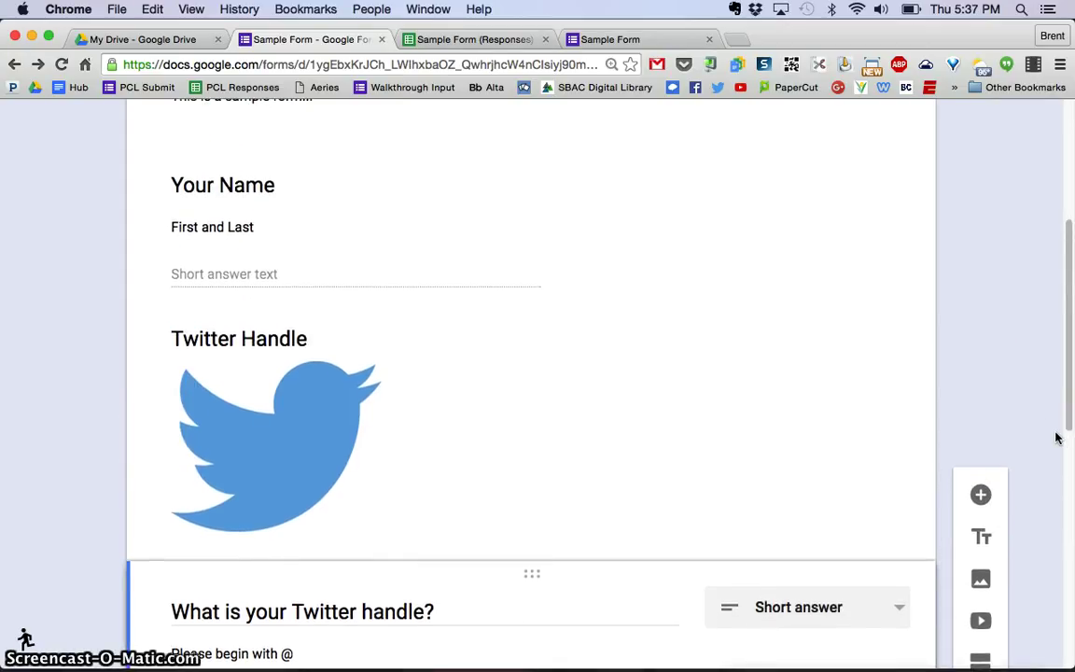
scroll(277, 338, down, 3)
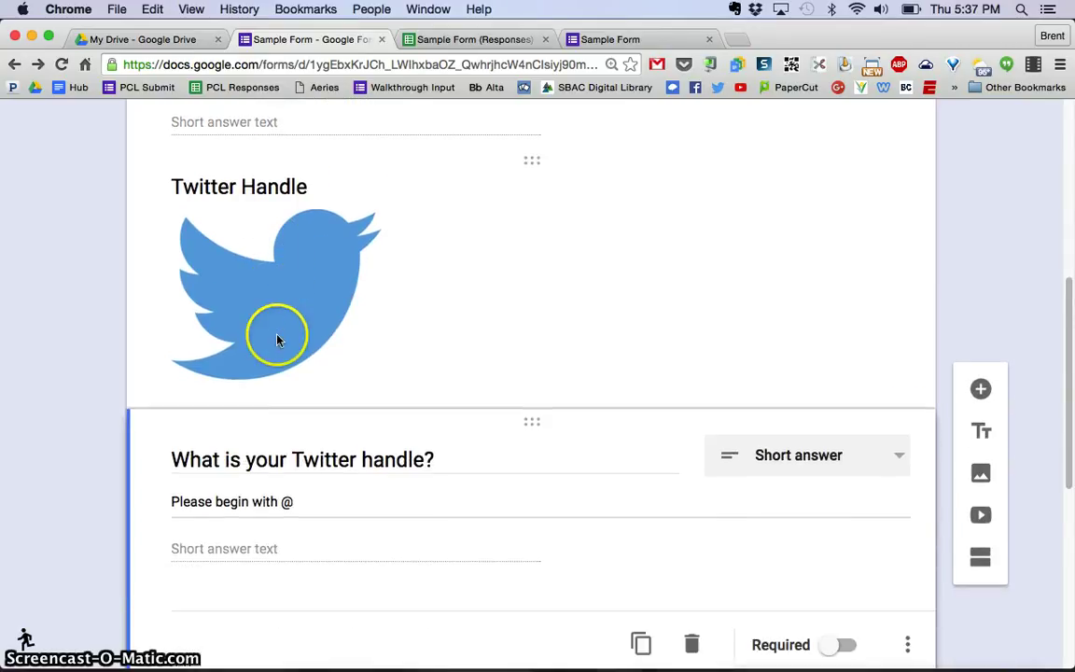
scroll(277, 340, down, 5)
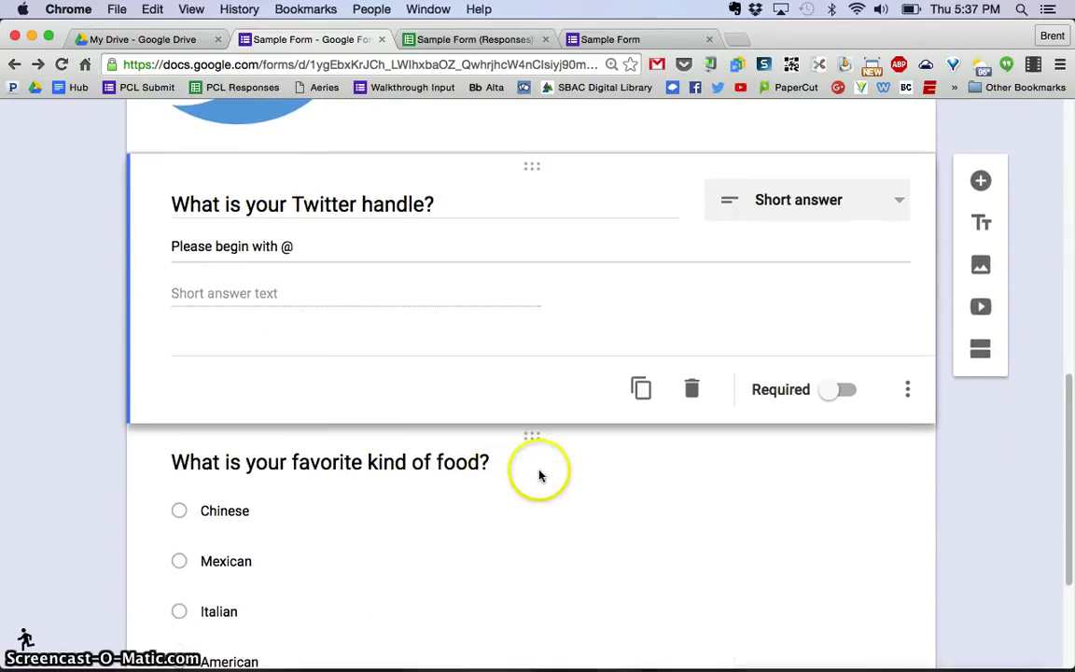
drag(533, 436, 530, 514)
click(996, 349)
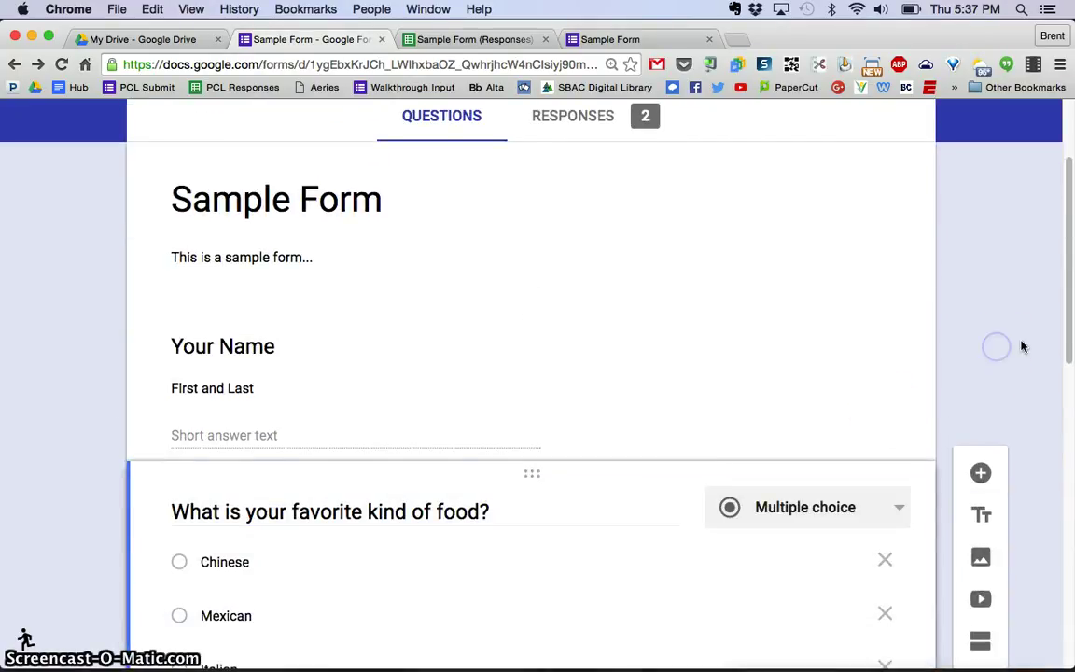
Review the reordered form, from the Twitter Handle image and question at its end back up to the form title.
drag(1068, 312, 1056, 612)
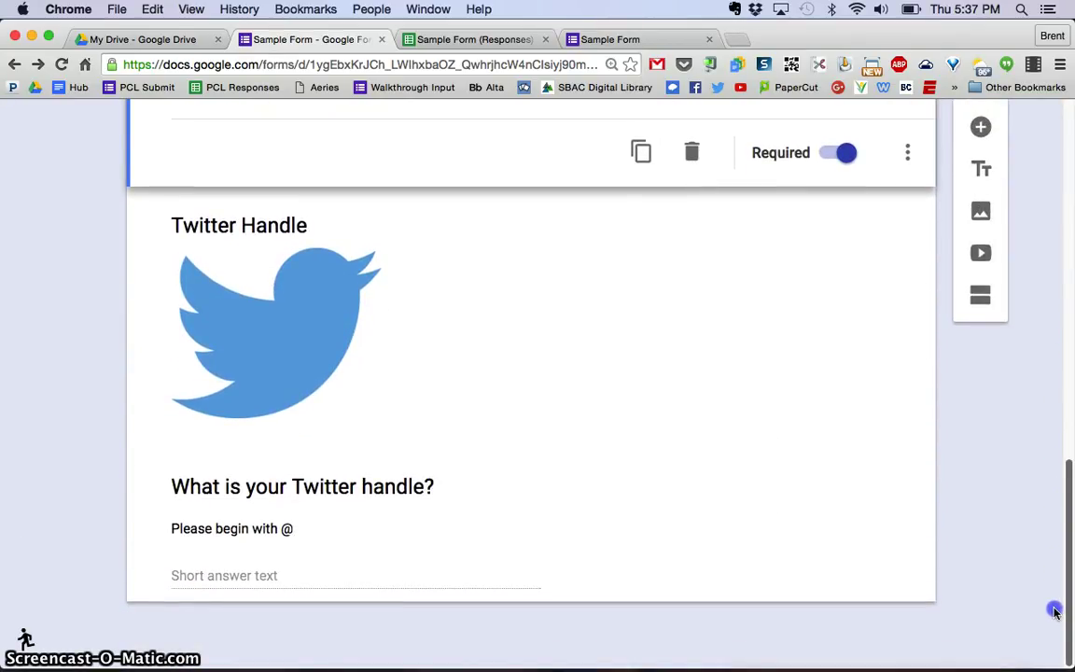
click(283, 224)
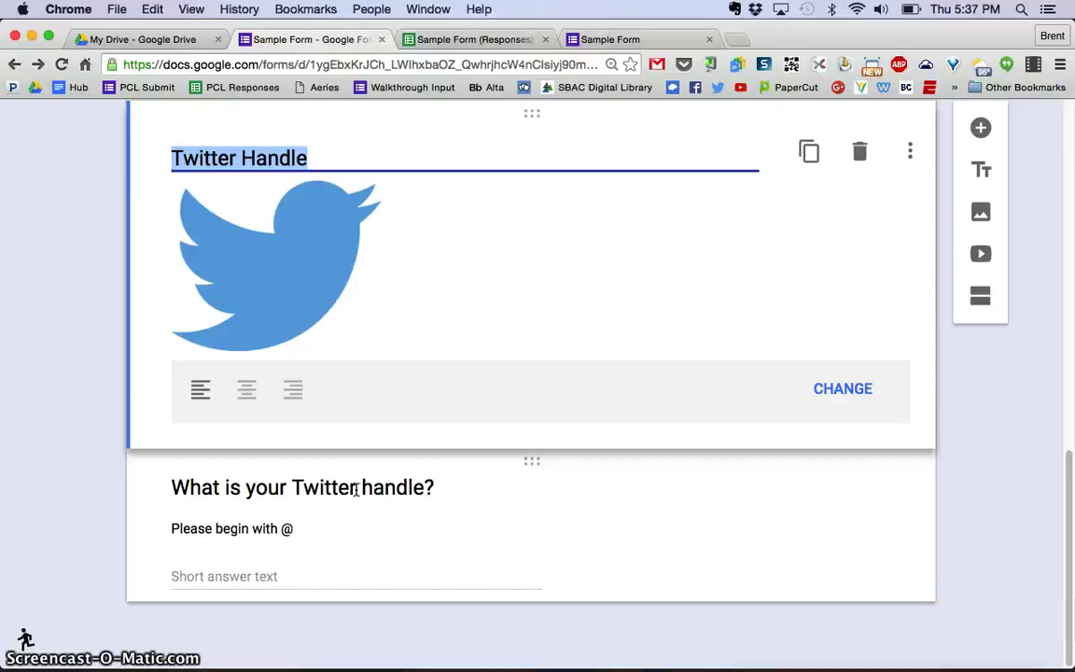
click(361, 497)
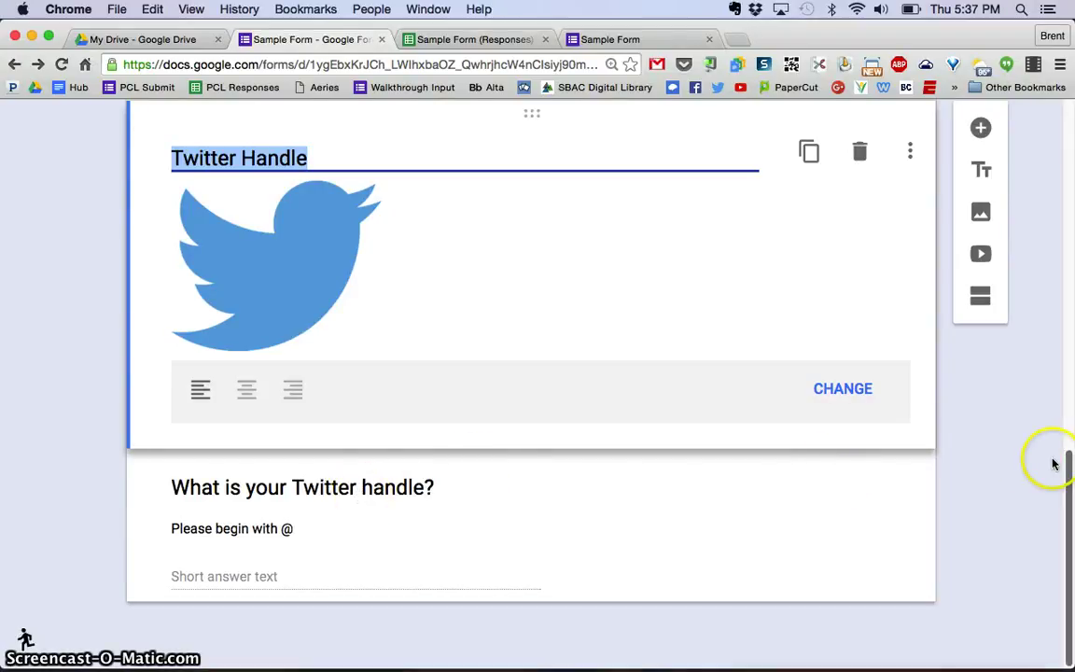
scroll(1015, 461, up, 3)
scroll(1016, 461, up, 2)
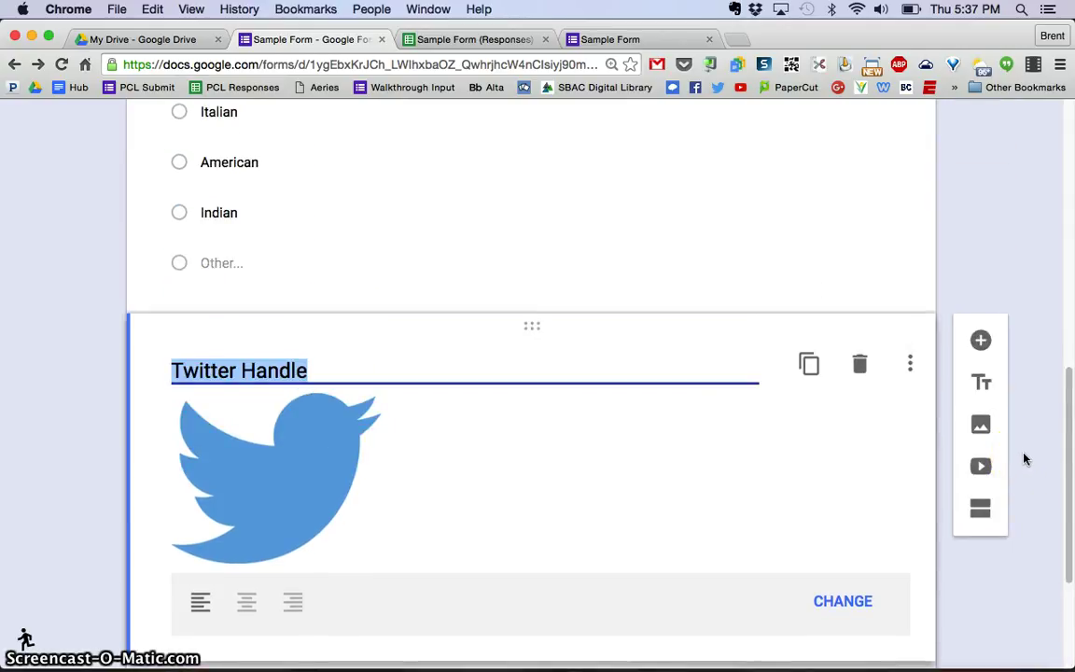
scroll(1024, 459, up, 3)
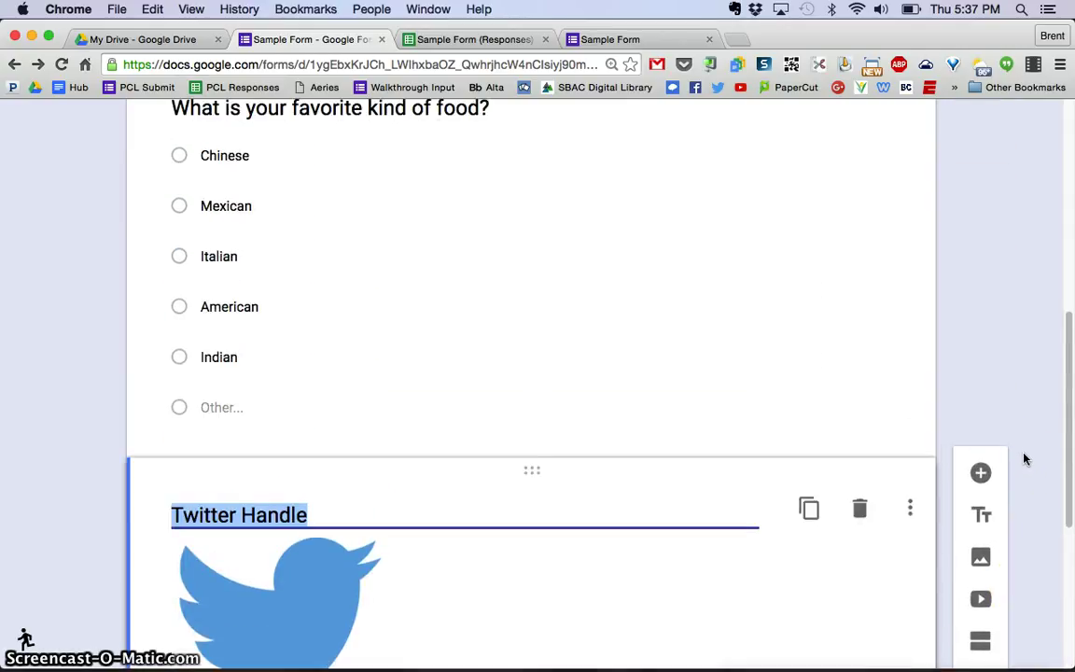
scroll(1024, 458, up, 10)
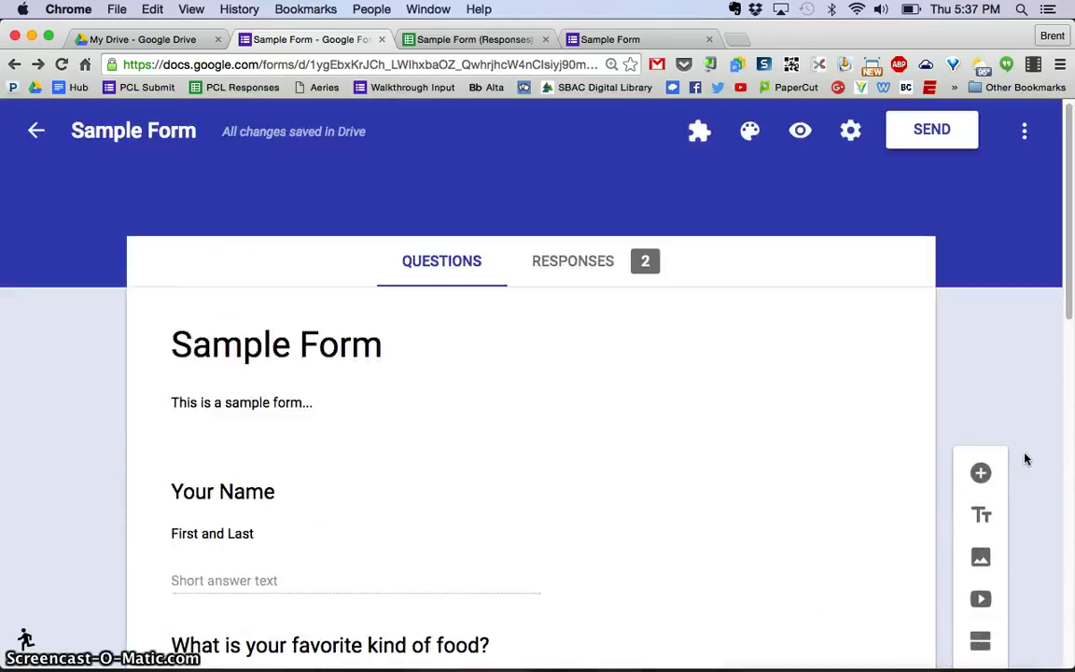